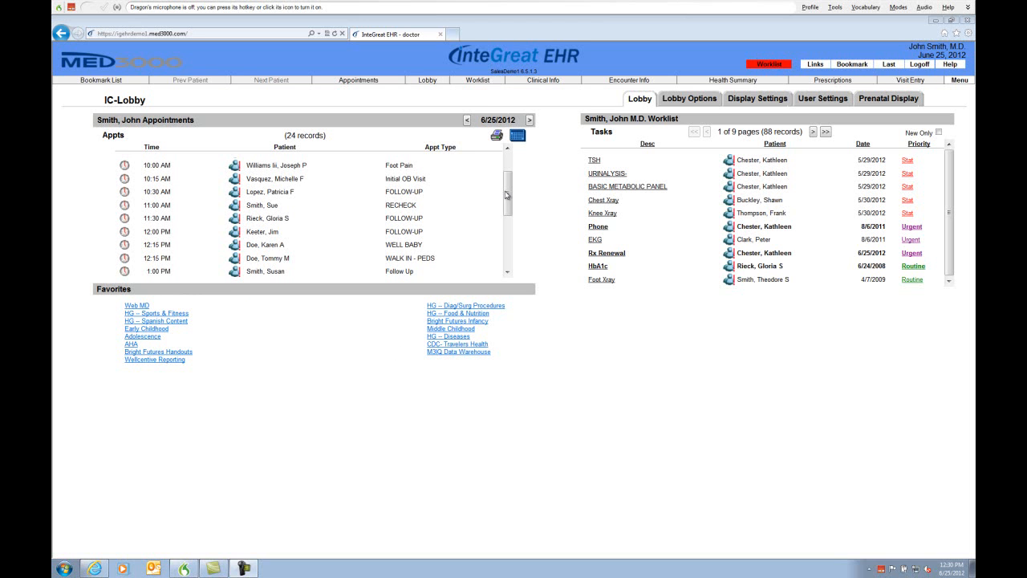
Open the Health Summary of the patient with the 1:45 PM RECHECK appointment and expand its Health Management Categories section.
left_click_drag(508, 196, 508, 224)
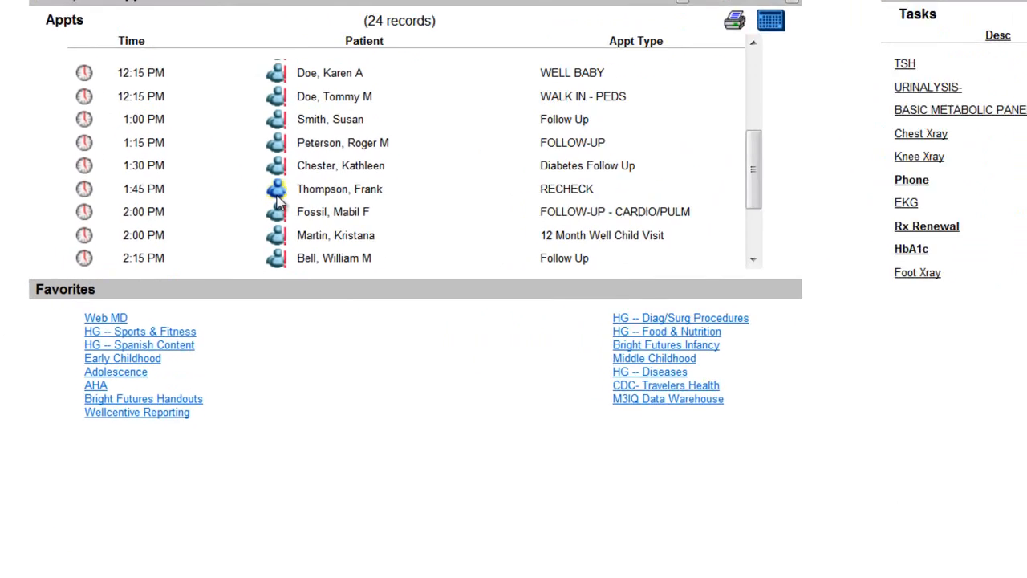
left_click(234, 233)
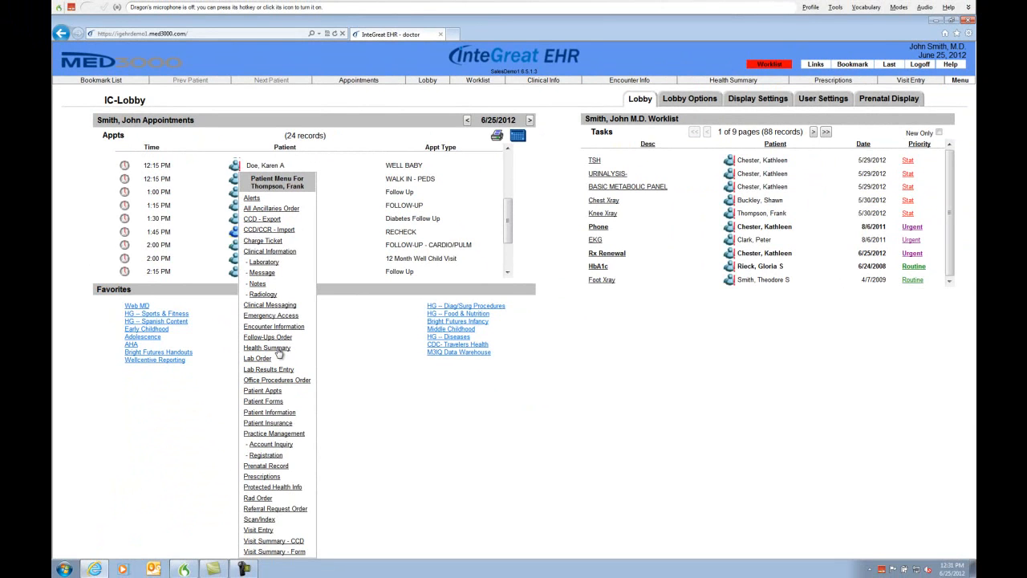
left_click(278, 352)
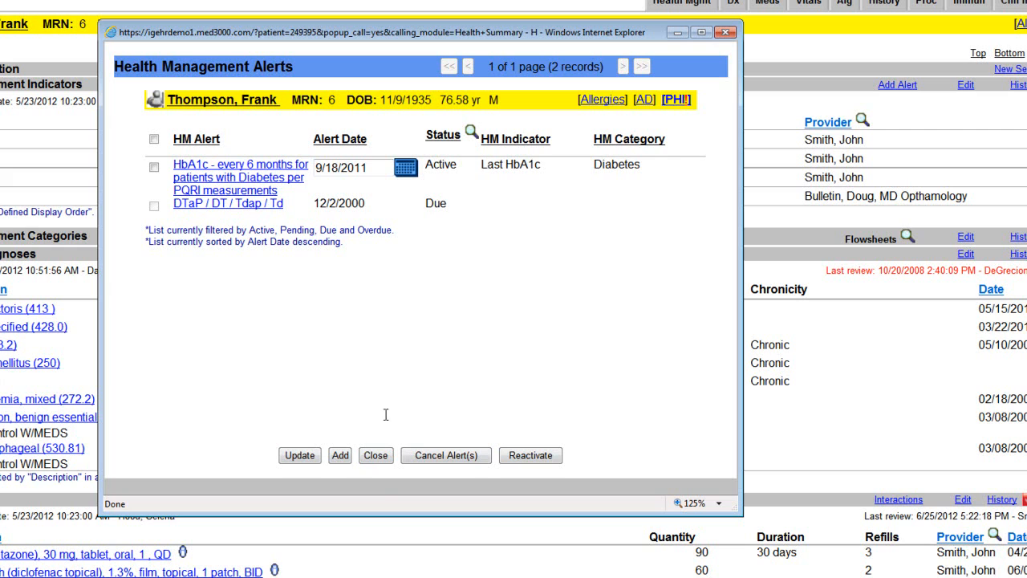
left_click(376, 455)
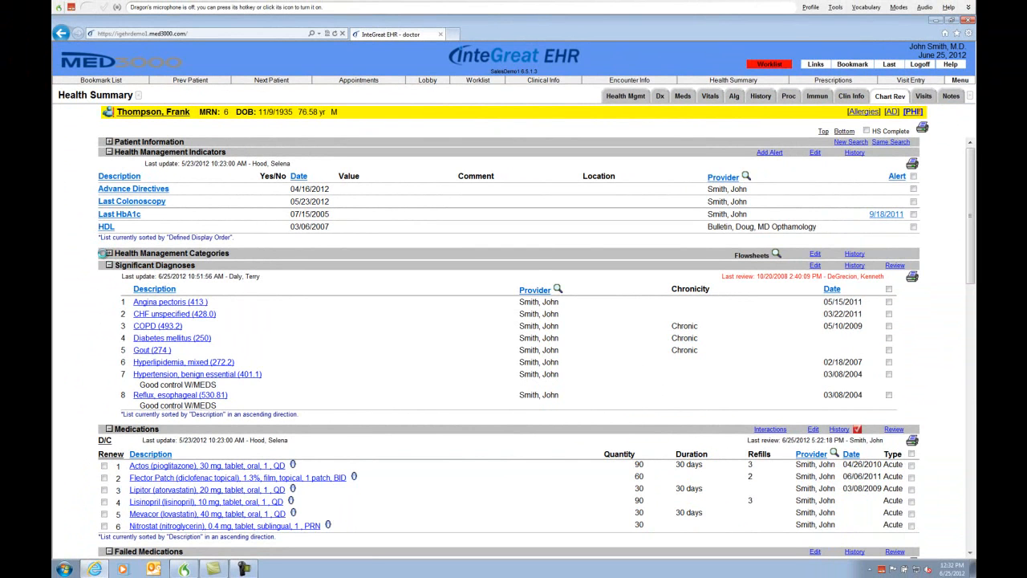
left_click(109, 254)
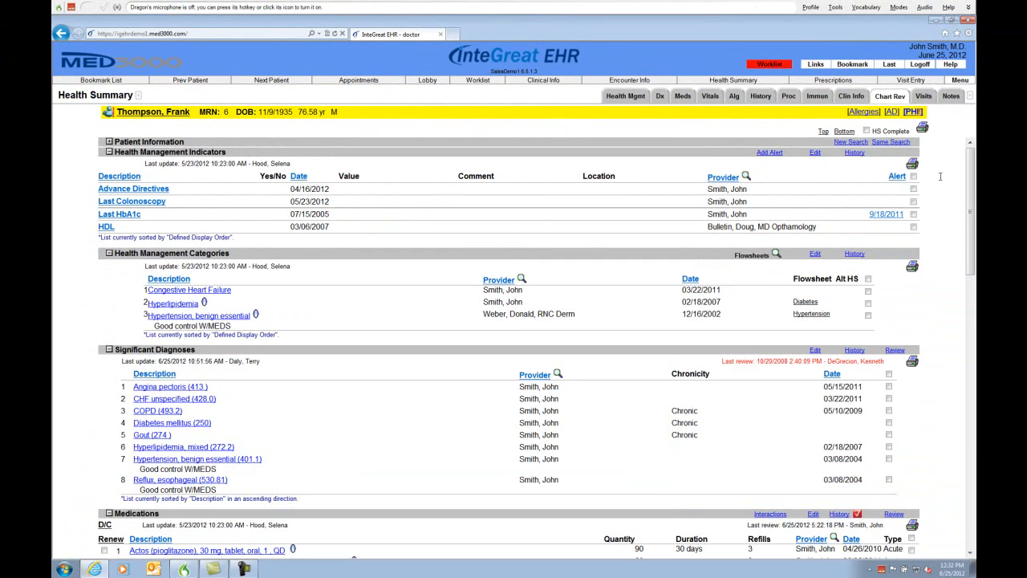
mouse_move(974, 199)
left_mouse_down()
mouse_move(970, 390)
mouse_move(969, 189)
left_mouse_up()
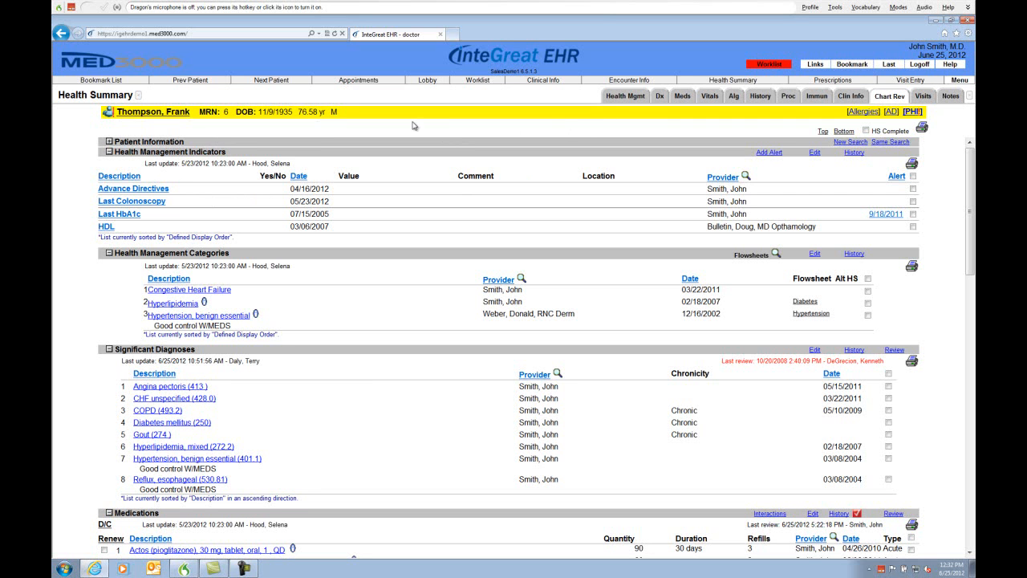
Look at the patient menu and the patient information pop-up from the chart's patient banner.
left_click(109, 119)
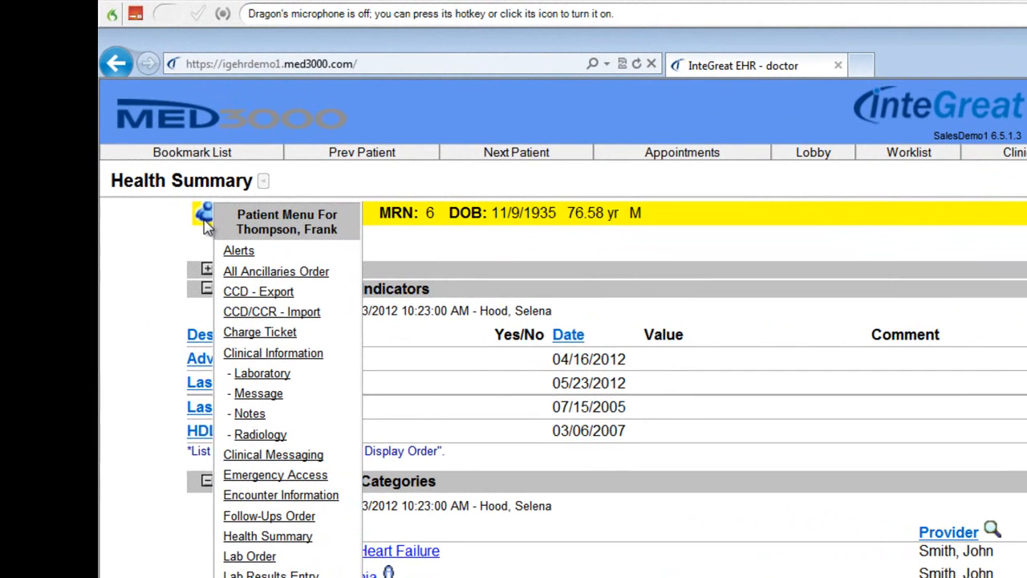
left_click(420, 234)
left_click(336, 214)
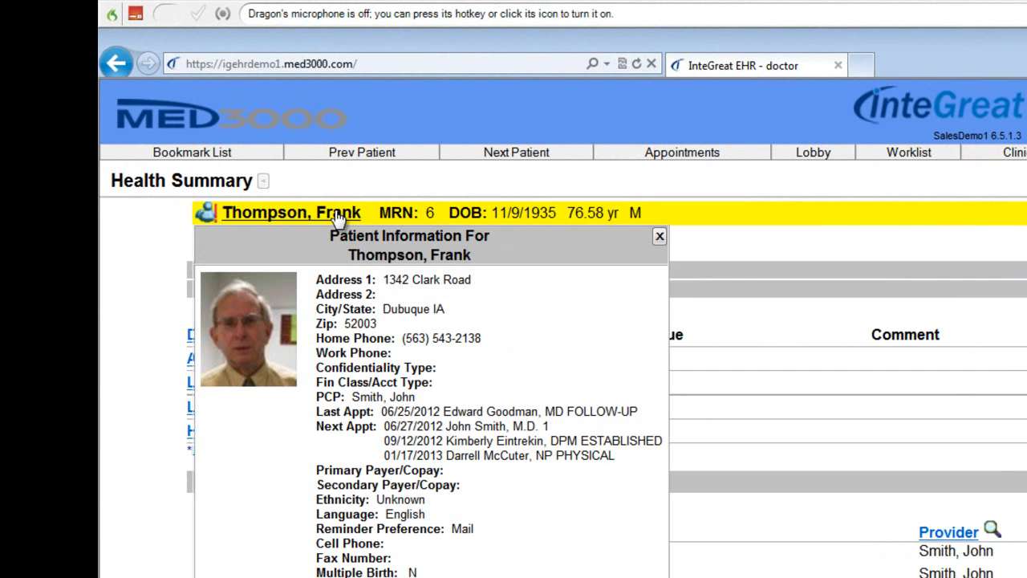
left_click(659, 236)
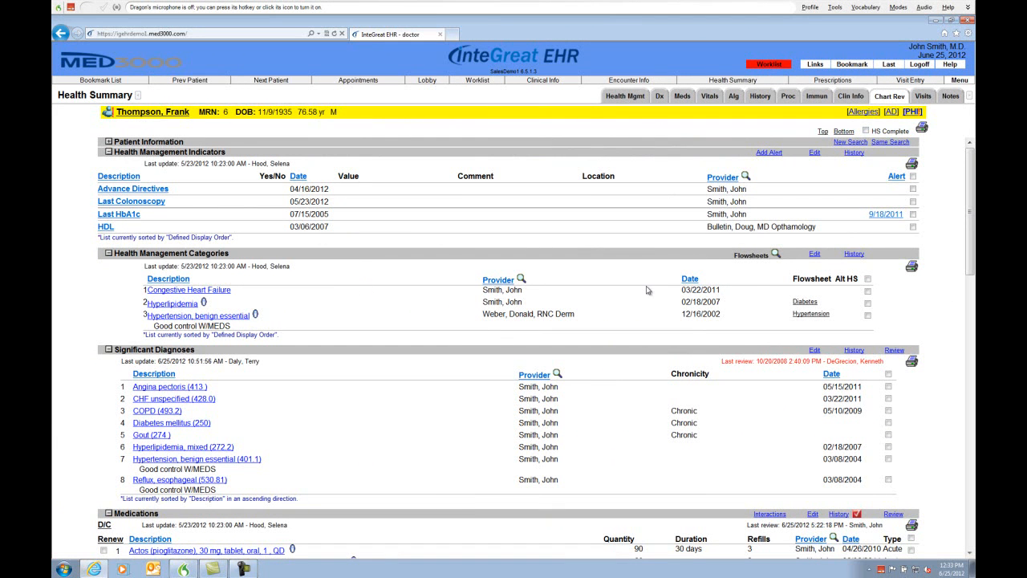
View the Diabetes flowsheet listed under Health Management Categories and close it.
left_click(805, 302)
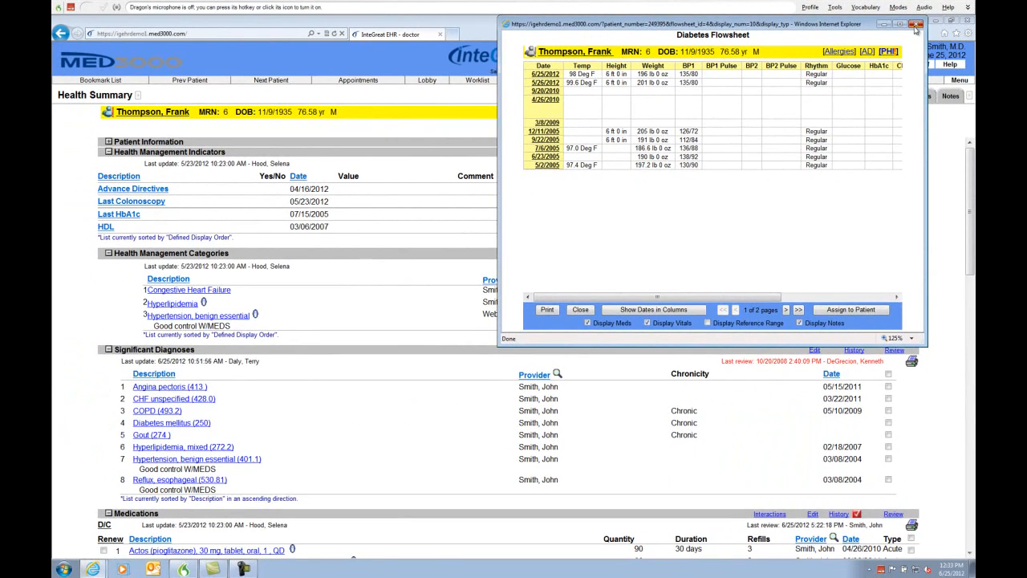
left_click(916, 25)
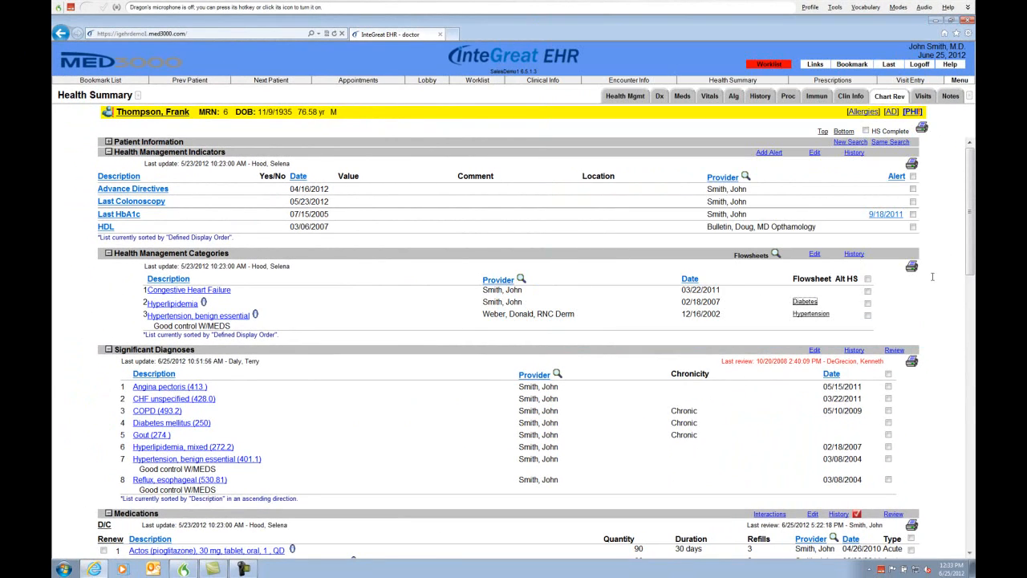
Select all entries under Significant Diagnoses and mark them as reviewed.
left_click_drag(970, 248, 970, 275)
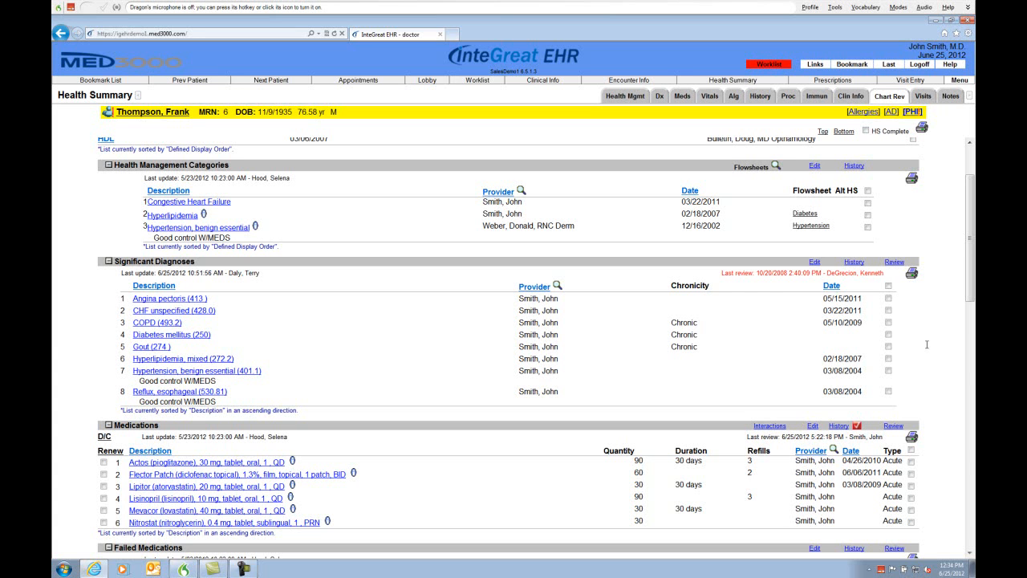
left_click(888, 286)
left_click(897, 263)
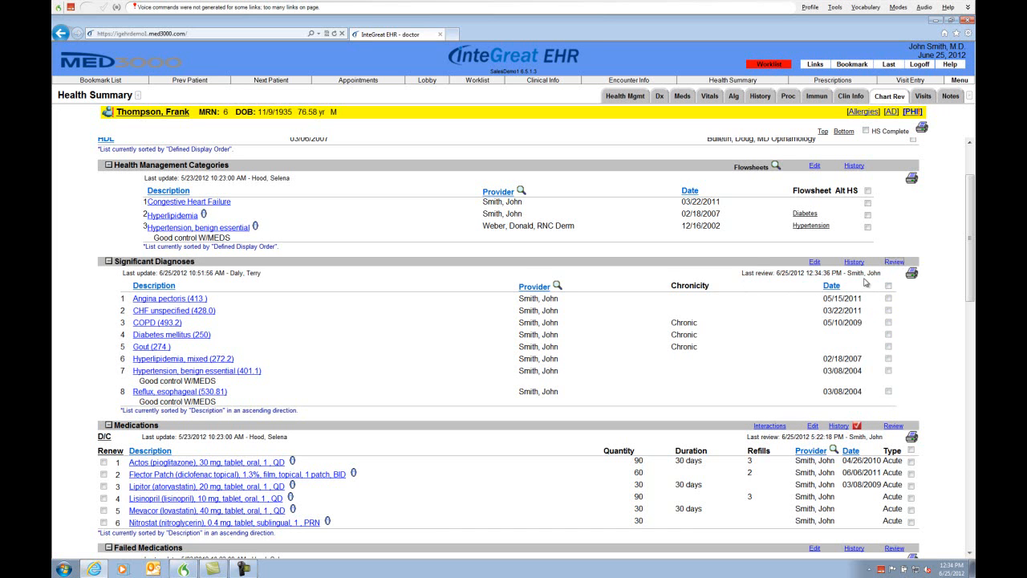
Select every entry in the Medications section and mark the medications as reviewed.
left_click_drag(973, 280, 962, 328)
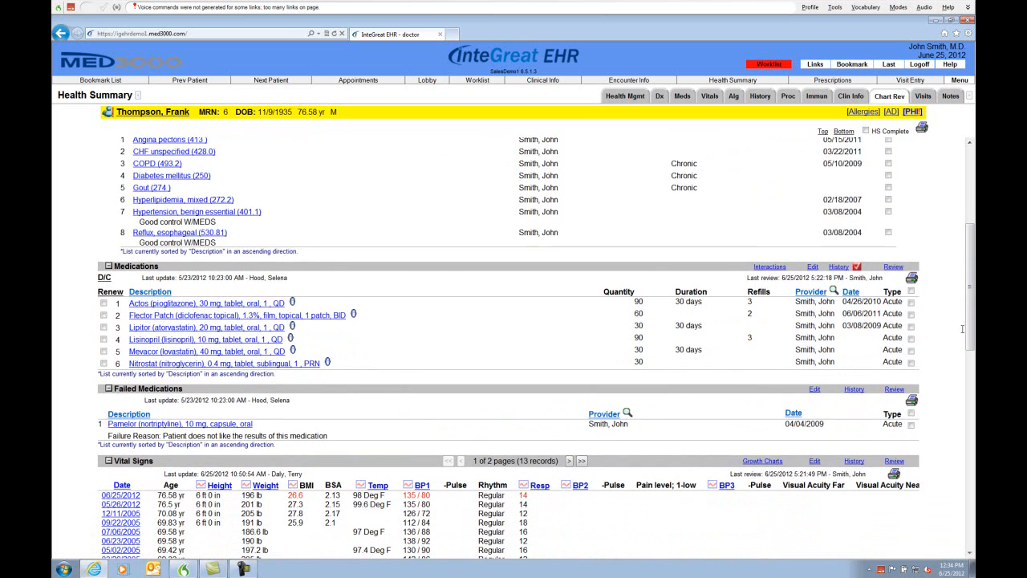
left_click(911, 291)
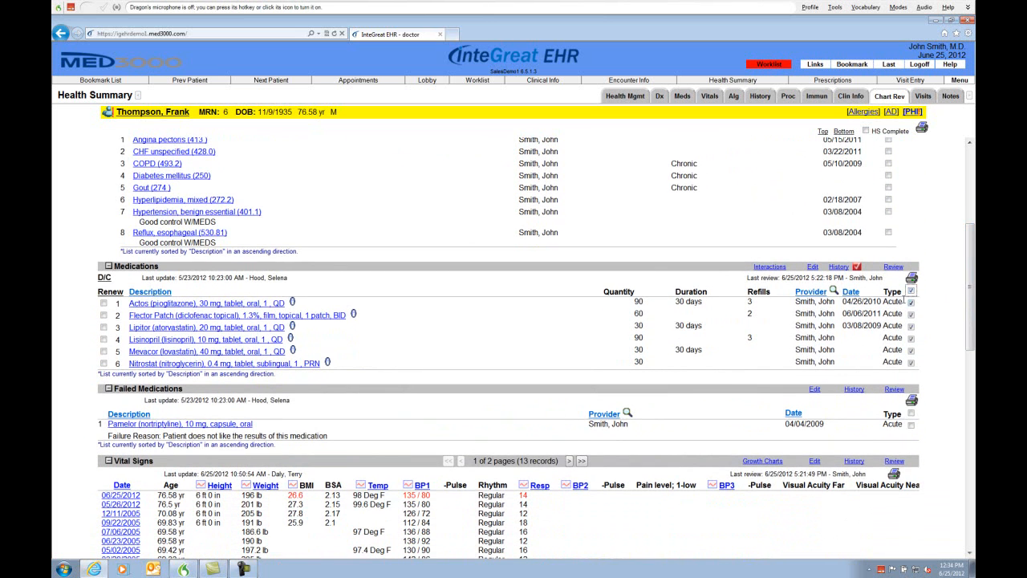
left_click(893, 267)
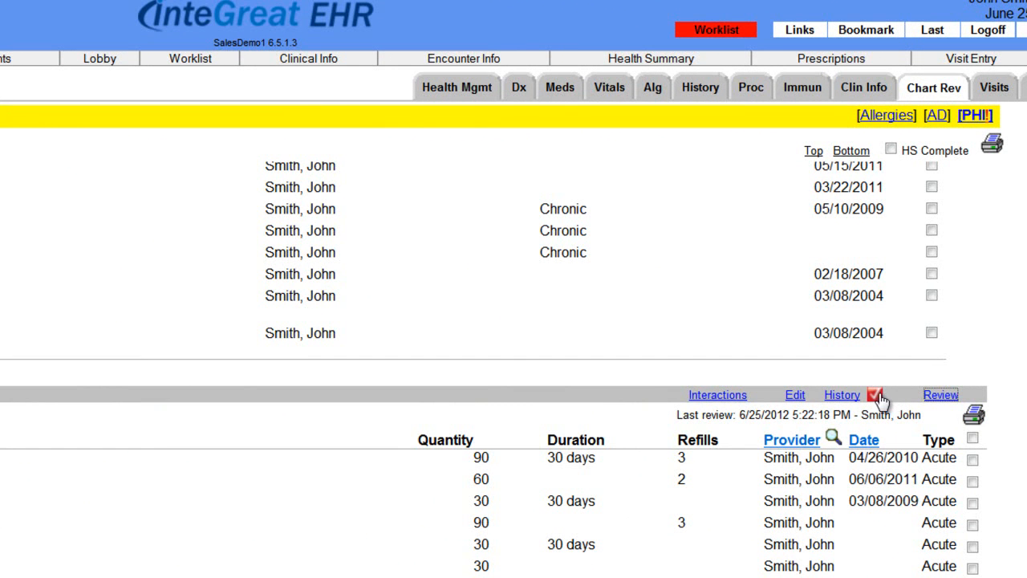
Check the patient's unaccepted medications history from the Medications section and close it.
left_click(875, 396)
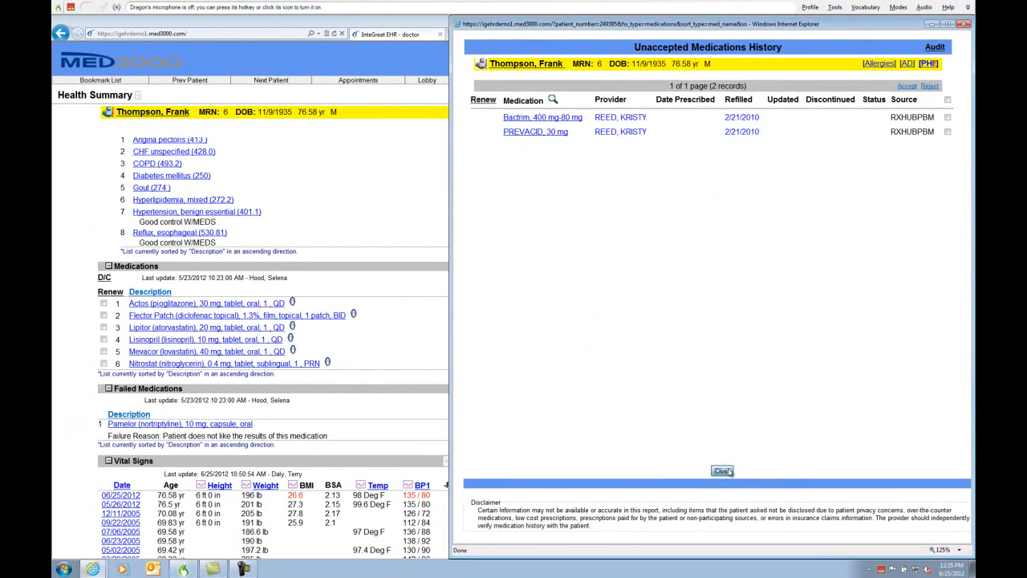
left_click(724, 471)
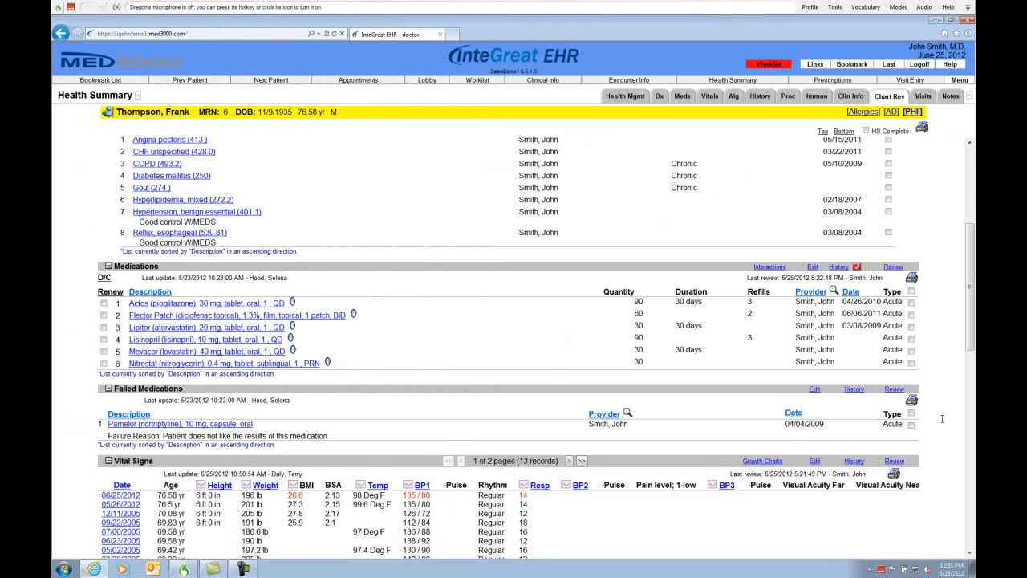
View the Height graph from the Vital Signs section, close it, and mark the vital signs as reviewed.
left_click_drag(969, 346, 970, 383)
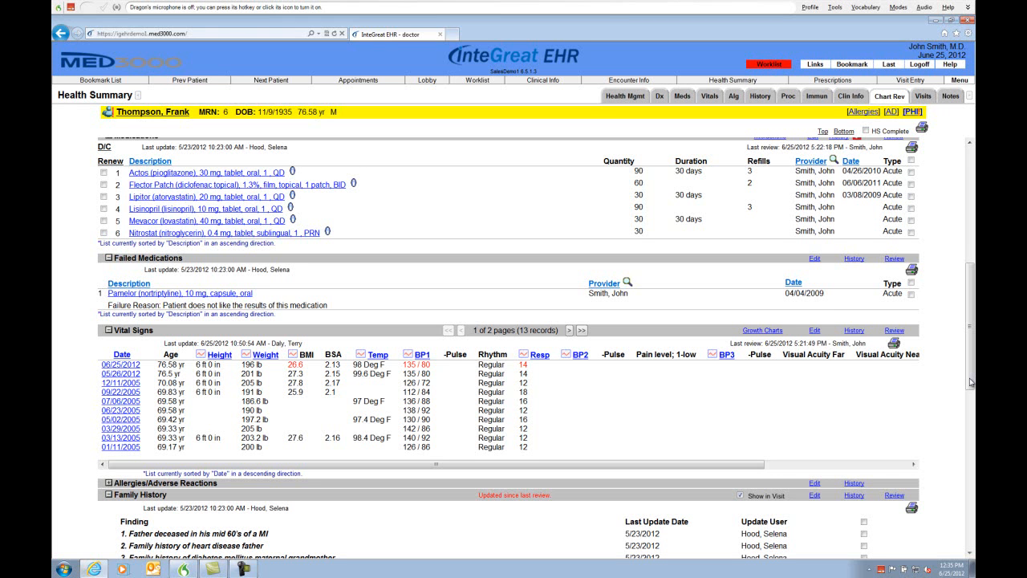
left_click_drag(971, 382, 971, 402)
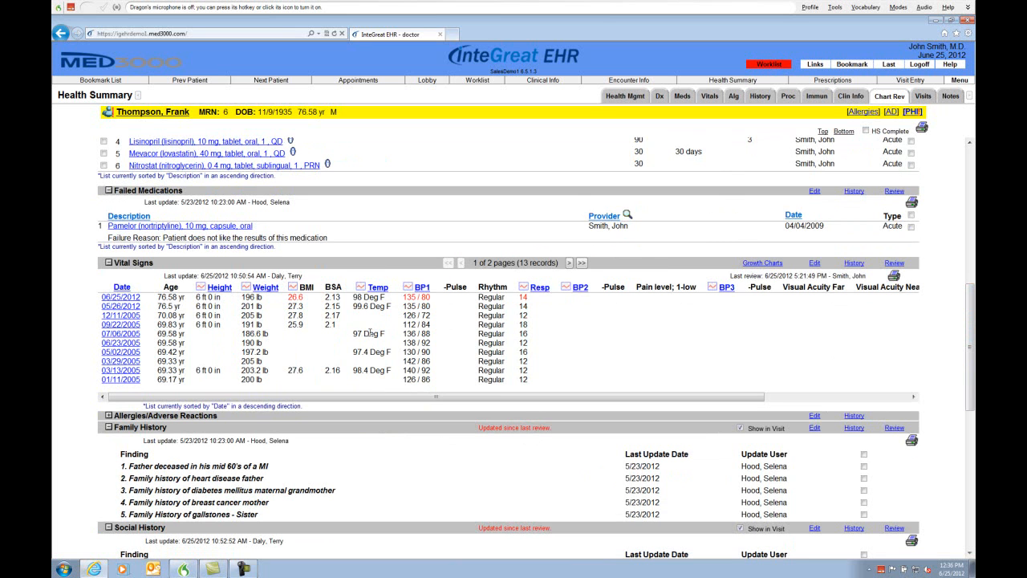
left_click(200, 287)
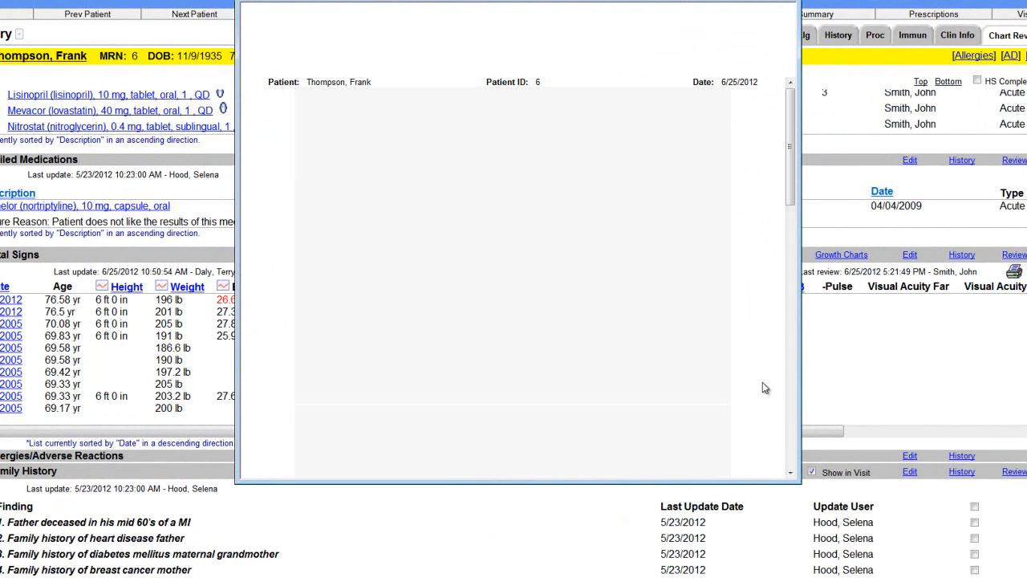
left_click_drag(791, 233, 786, 196)
left_click(777, 50)
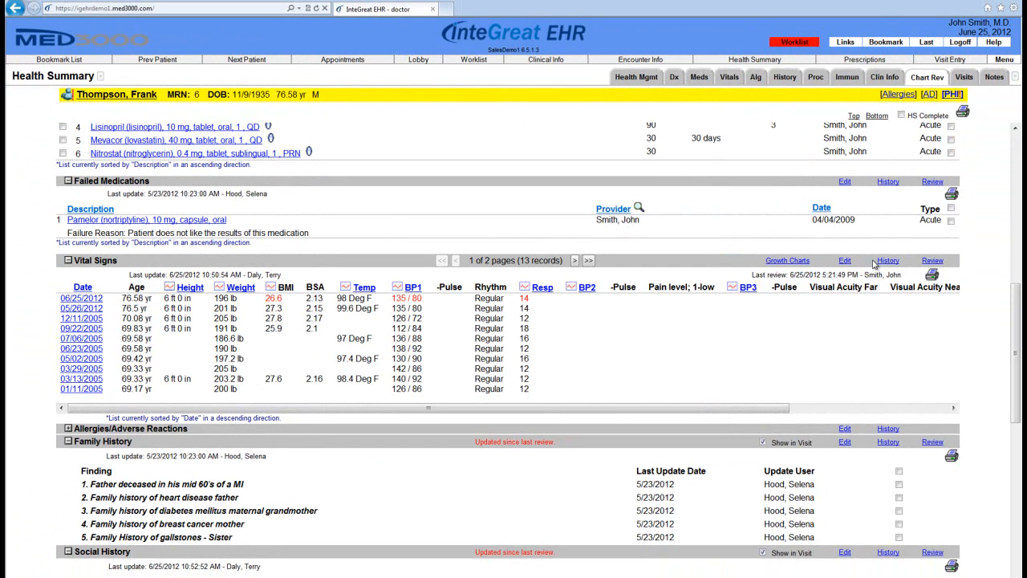
left_click(936, 261)
Expand the Allergies/Adverse Reactions section and start a new patient allergy entry for Codeine from the common allergies.
scroll(1016, 357, "down", 1)
scroll(1016, 357, "down", 2)
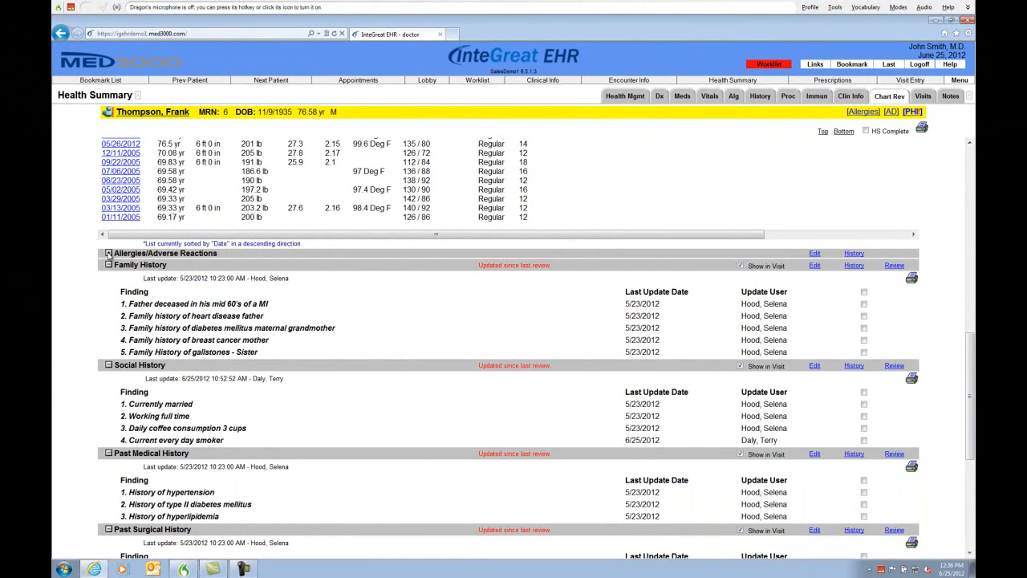
left_click(101, 252)
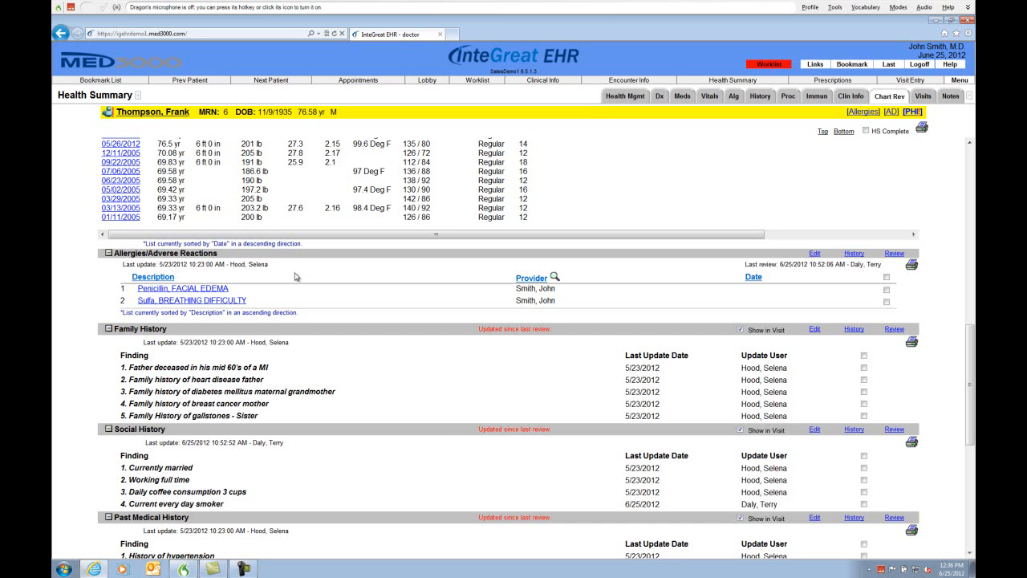
left_click(180, 256)
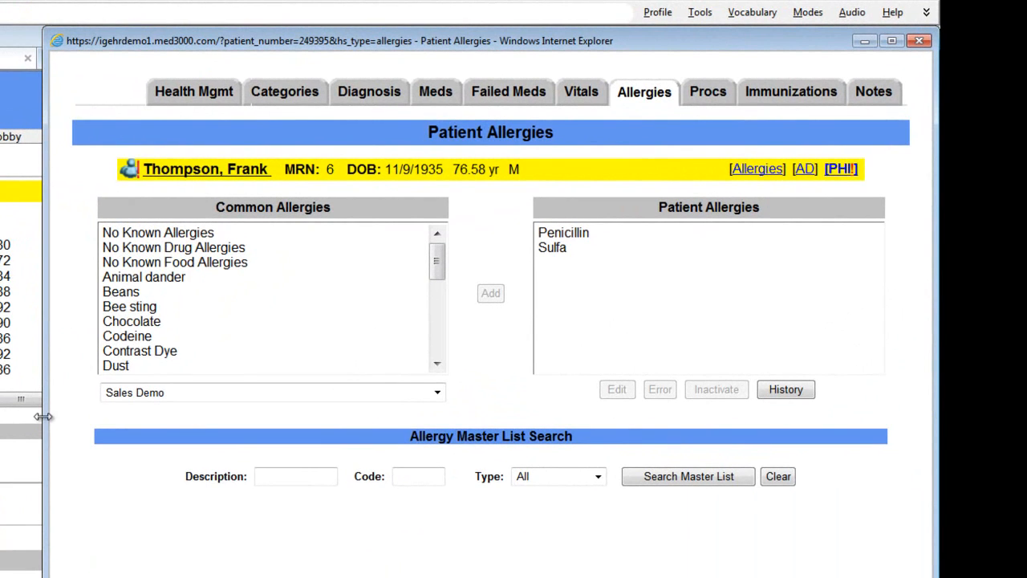
left_click(148, 338)
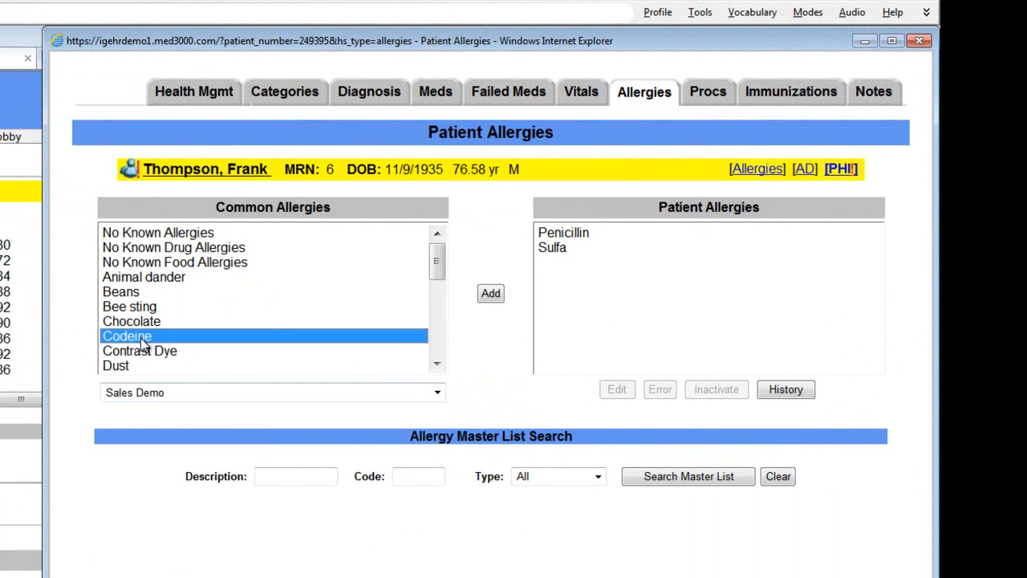
left_click(490, 297)
left_click(491, 295)
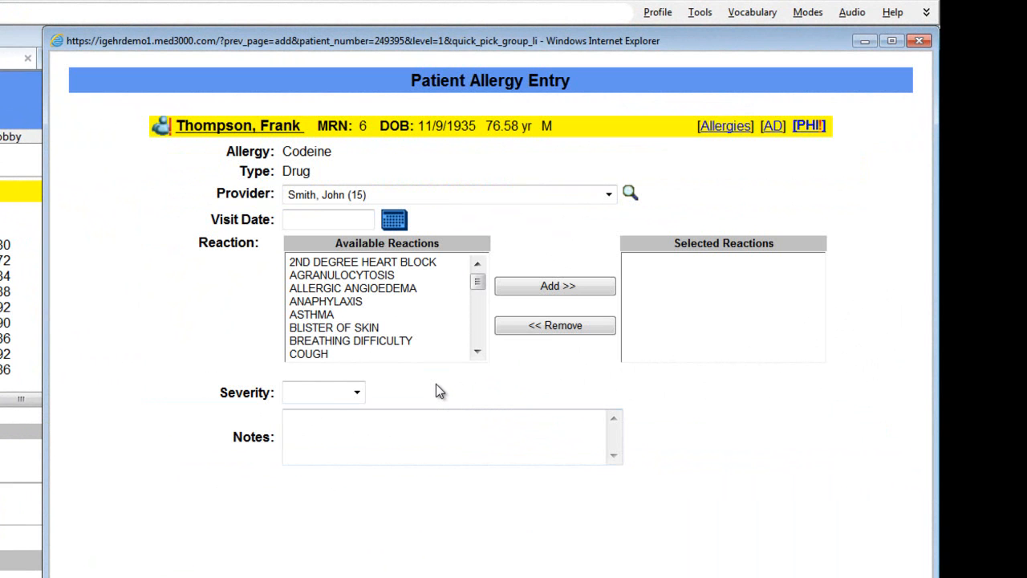
Record the Codeine allergy with the reaction ANAPHYLAXIS and severity Severe, and return to the Health Summary.
left_click(342, 302)
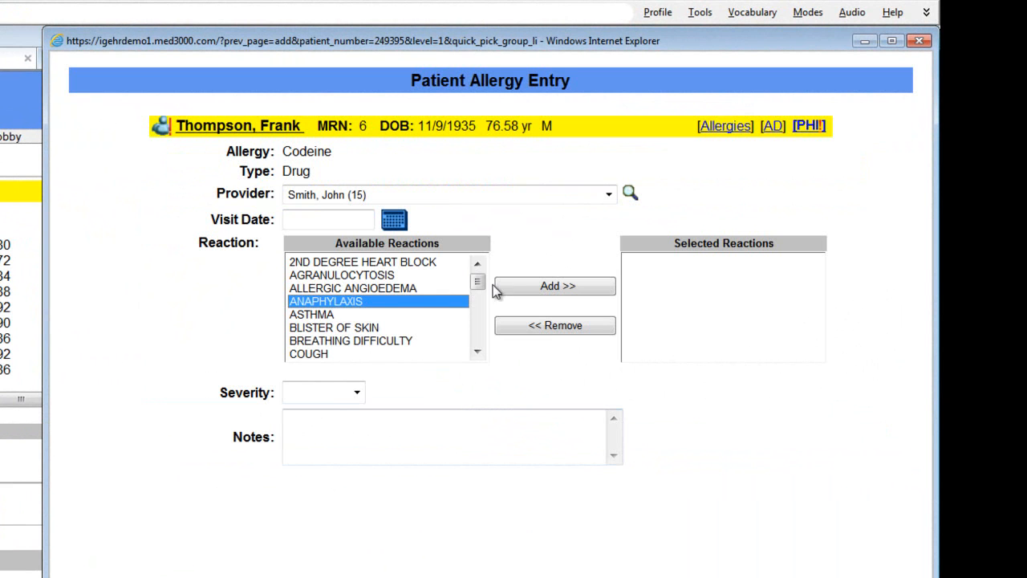
left_click(543, 287)
left_click(357, 393)
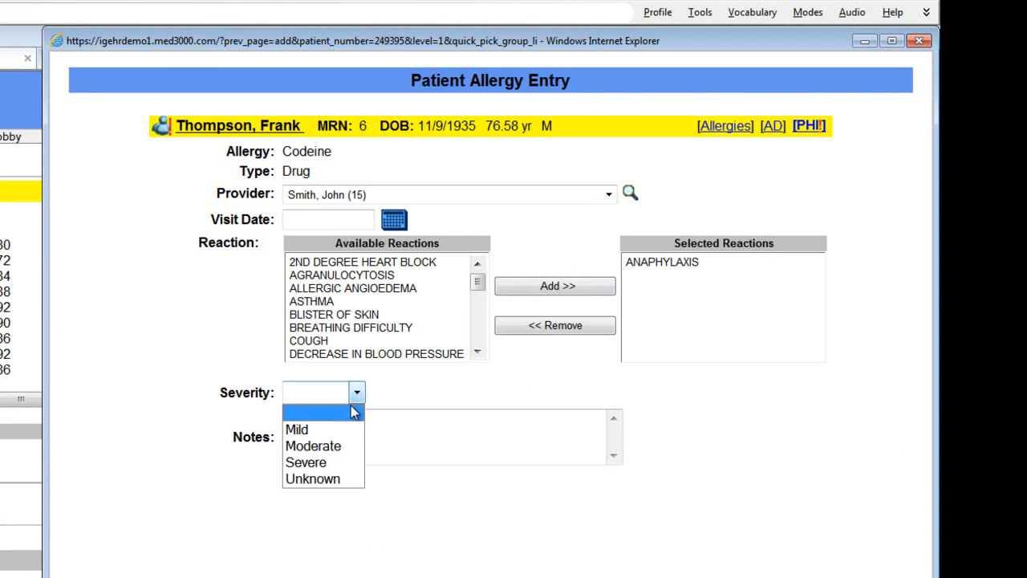
left_click(339, 463)
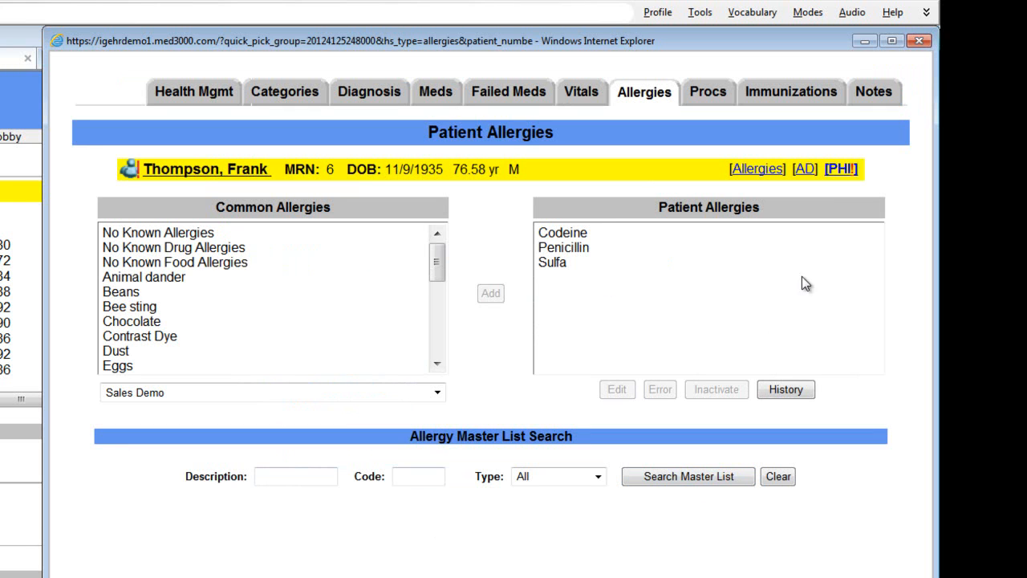
left_click(918, 41)
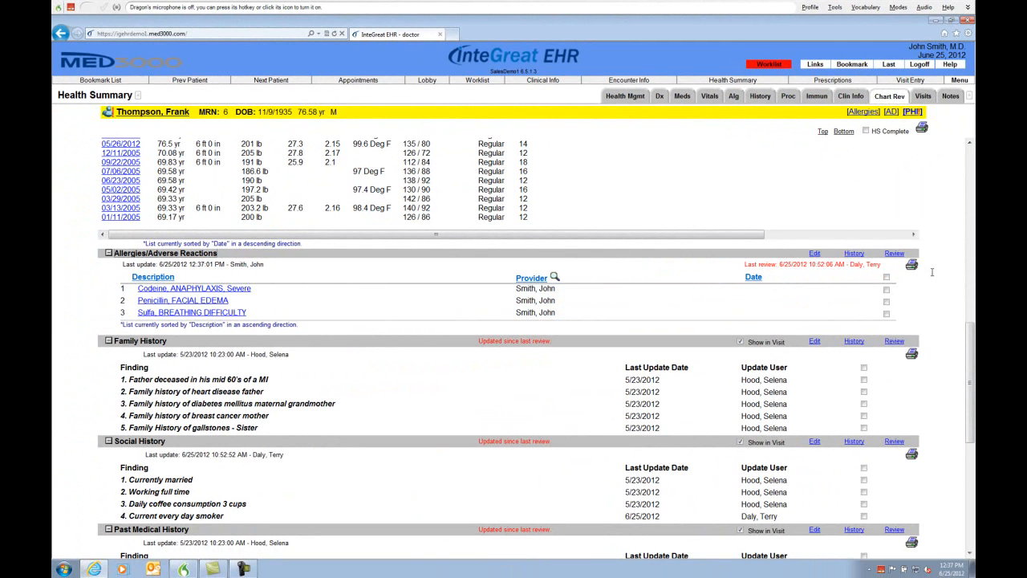
Select all entries under Allergies/Adverse Reactions and mark them as reviewed.
left_click(887, 277)
left_click(893, 254)
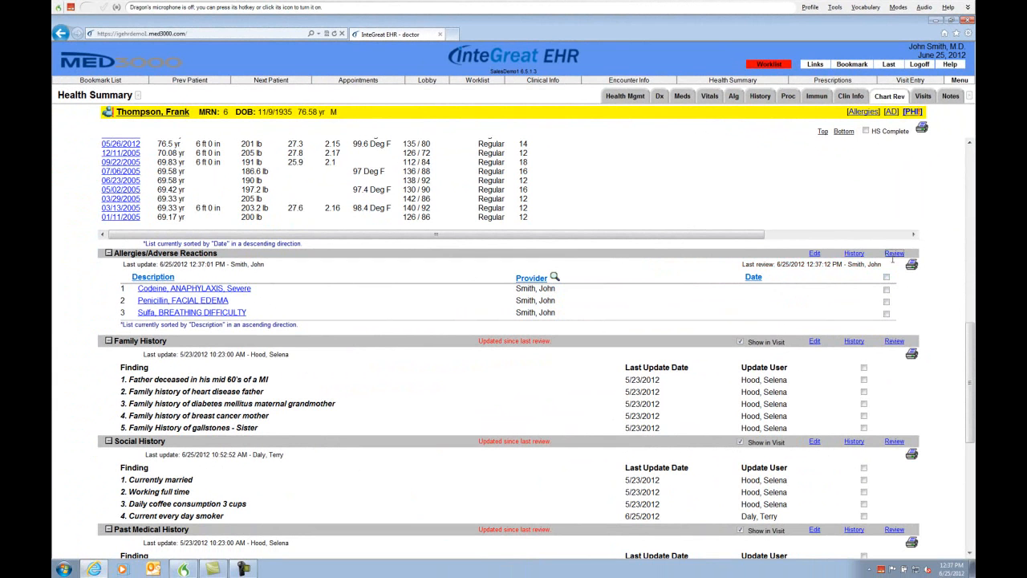
Mark the Family History and Social History sections as reviewed.
scroll(968, 375, "down", 5)
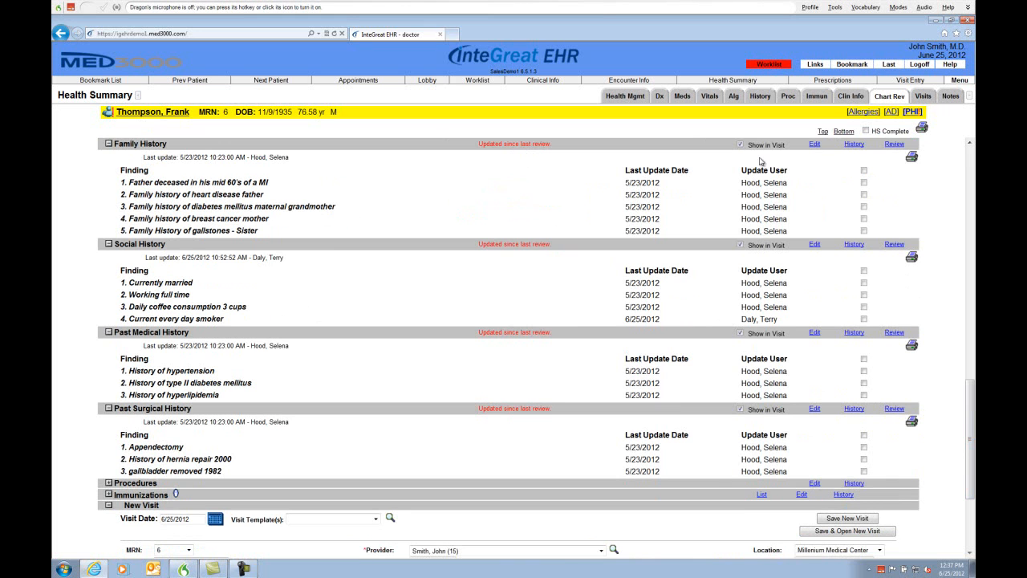
left_click(895, 144)
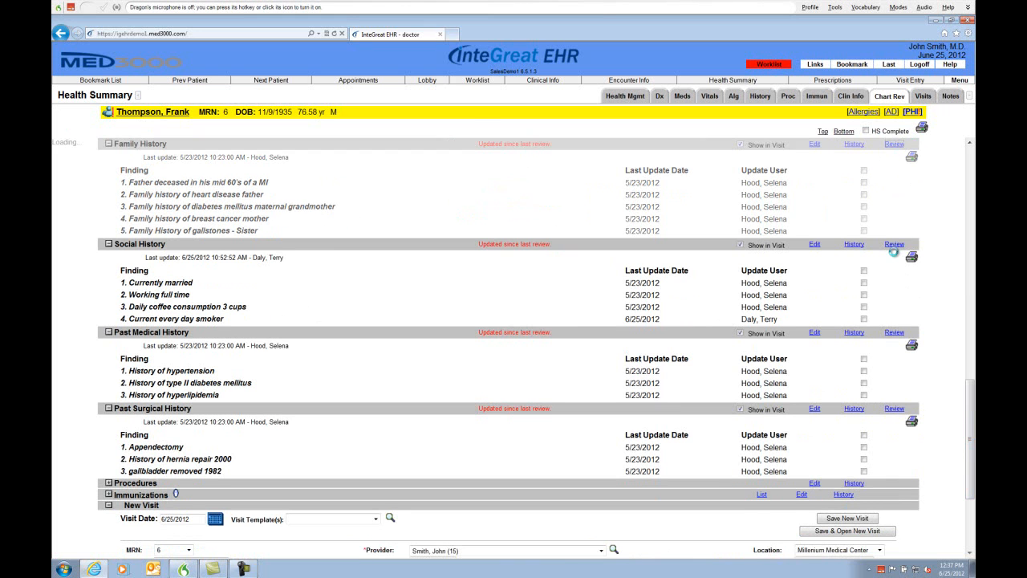
left_click(893, 256)
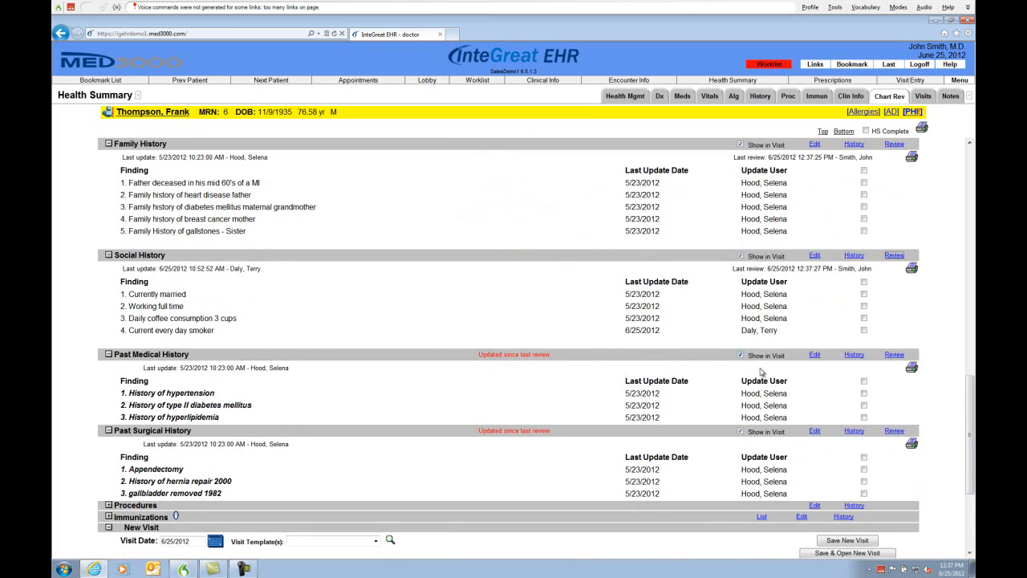
Mark the Past Medical History section as reviewed and expand the Procedures section.
left_click(894, 355)
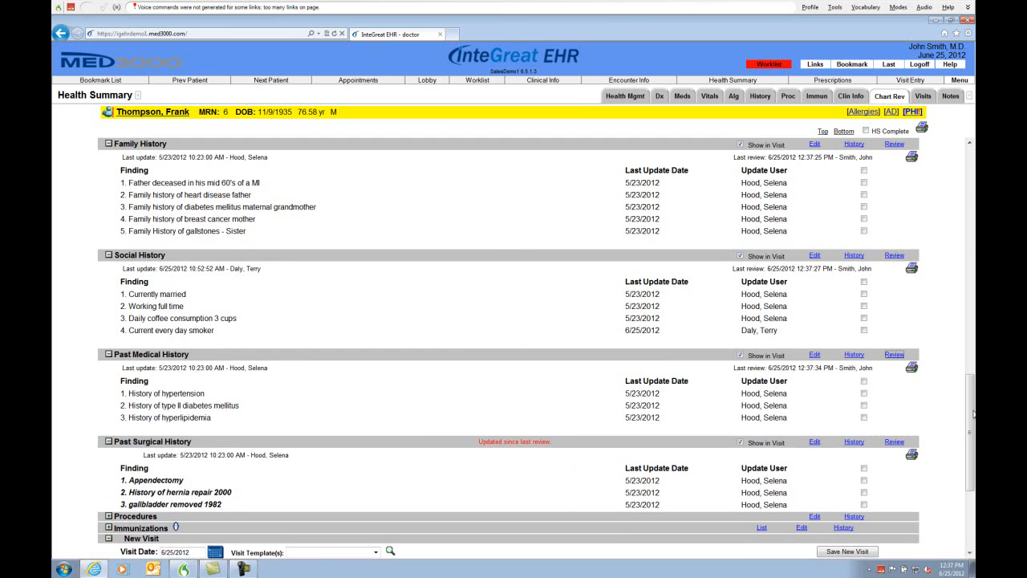
left_click_drag(973, 414, 973, 469)
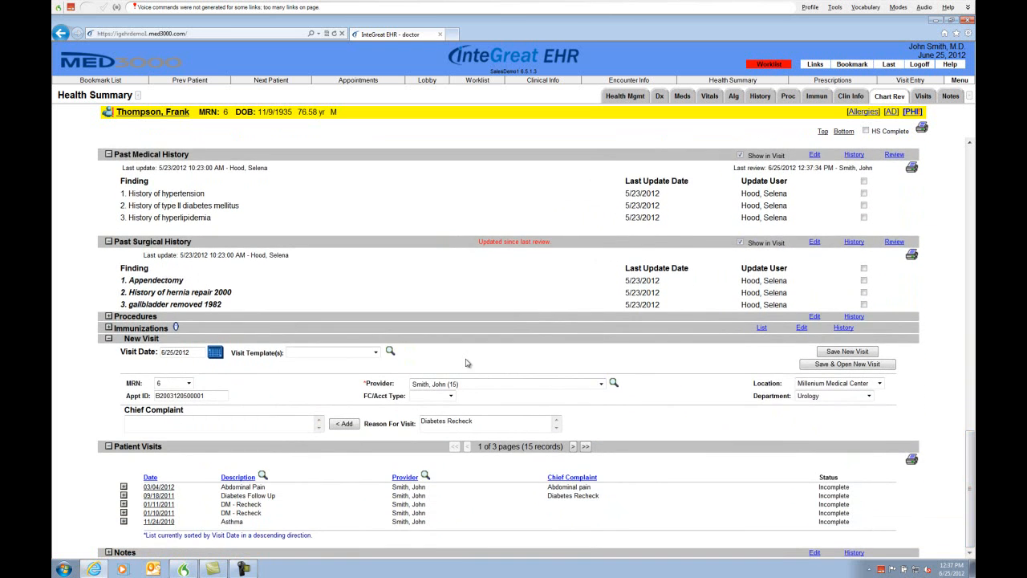
left_click(108, 316)
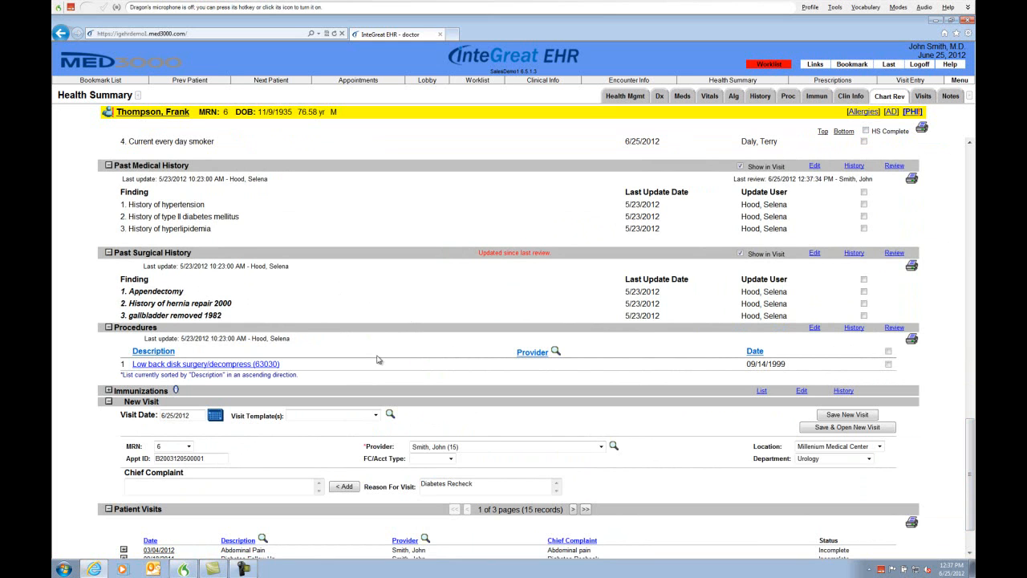
Expand the Immunizations section and switch it from the series schedule to the list view.
left_click(110, 391)
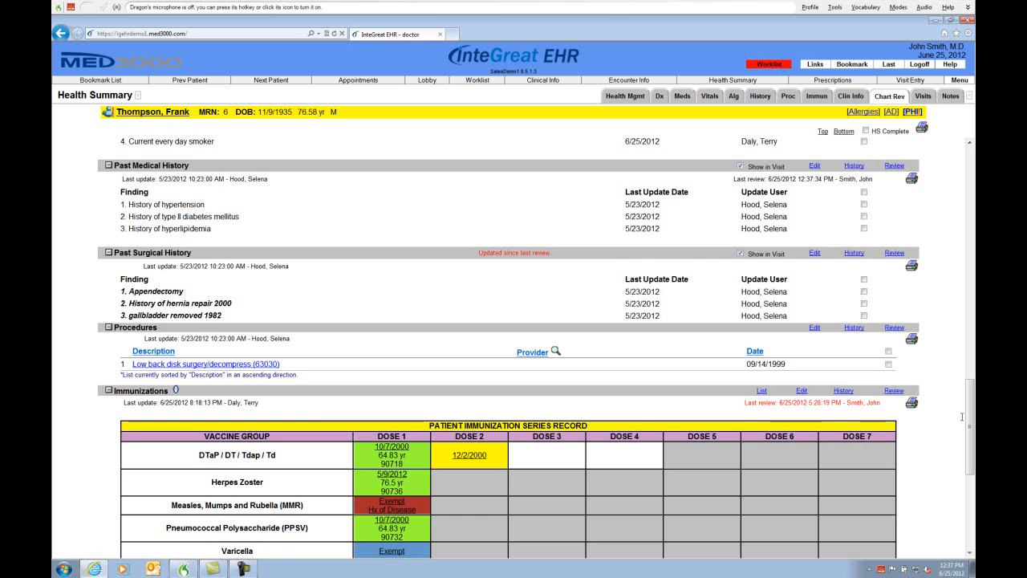
left_click_drag(971, 418, 971, 468)
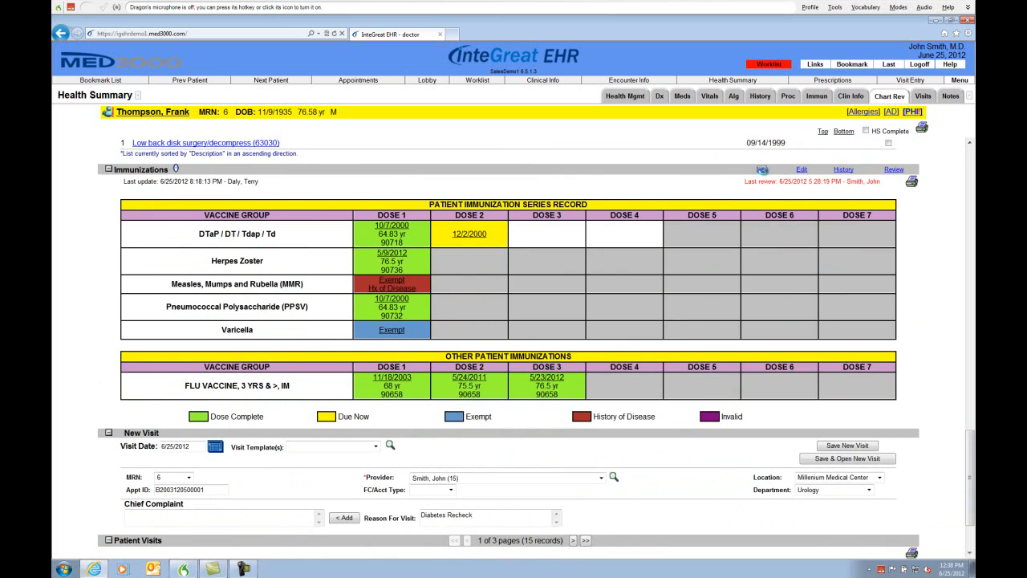
left_click(761, 170)
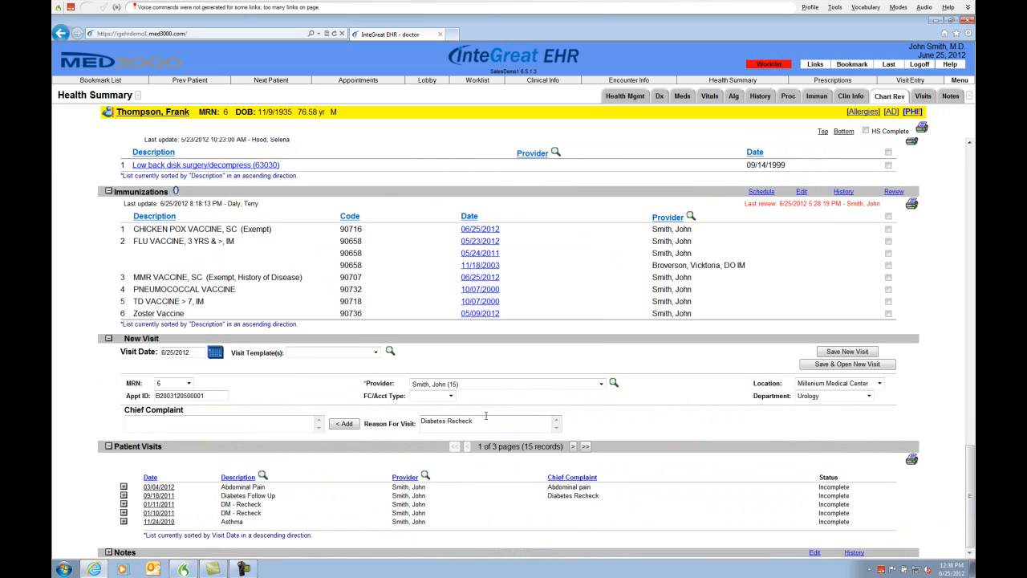
Create the new visit with the reason Diabetes Recheck added as chief complaint and the Default Quippe Template (Q), saving and opening it.
left_click(345, 424)
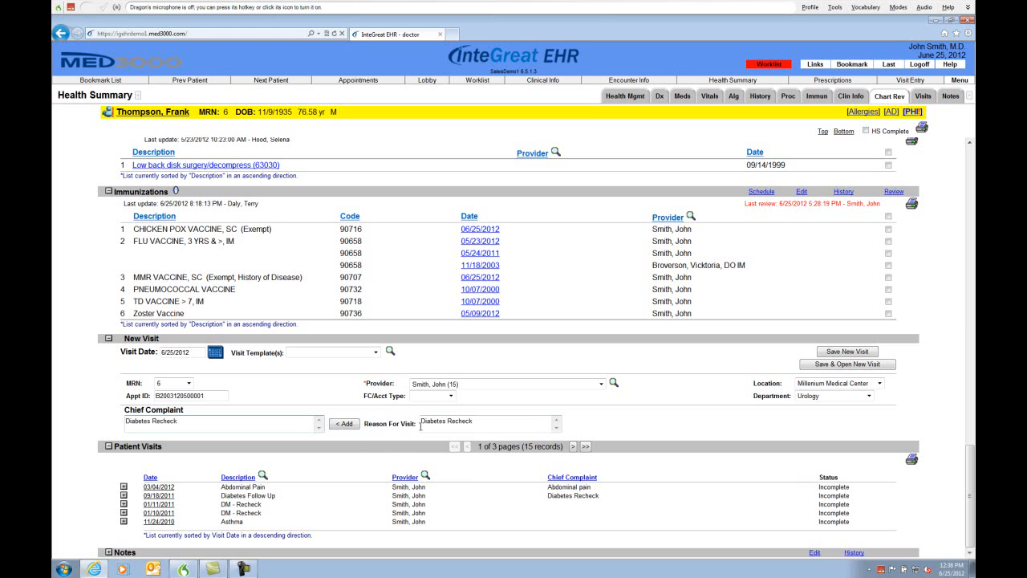
left_click(376, 352)
left_click(371, 370)
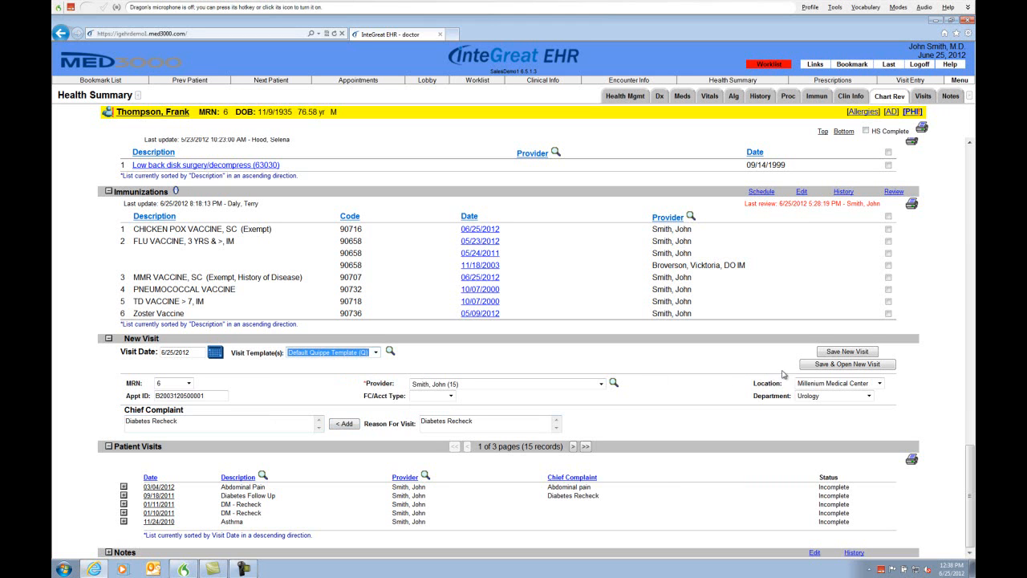
left_click(815, 366)
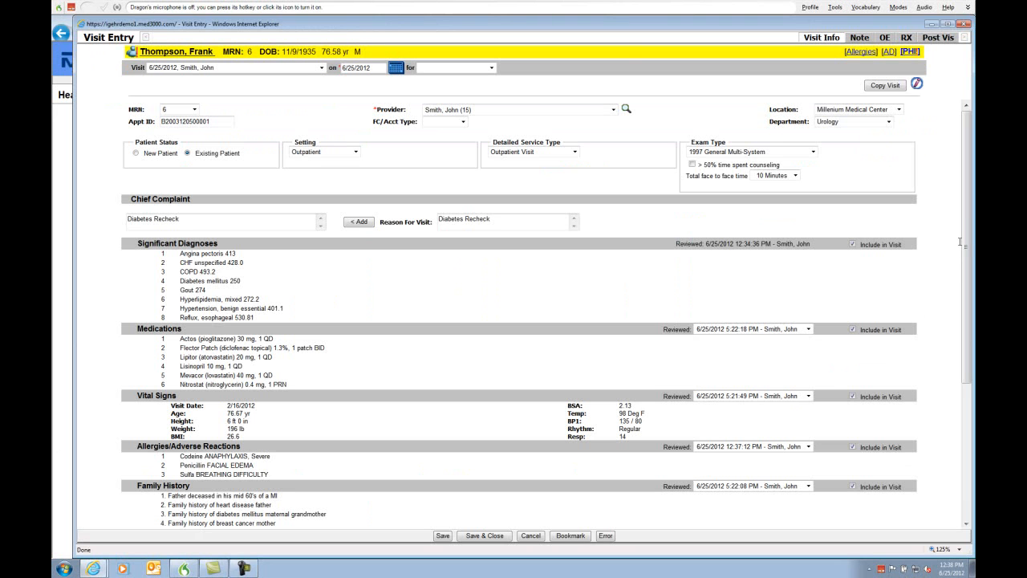
Exclude the Immunizations section from the visit and look over the other included sections.
left_click_drag(967, 227, 967, 398)
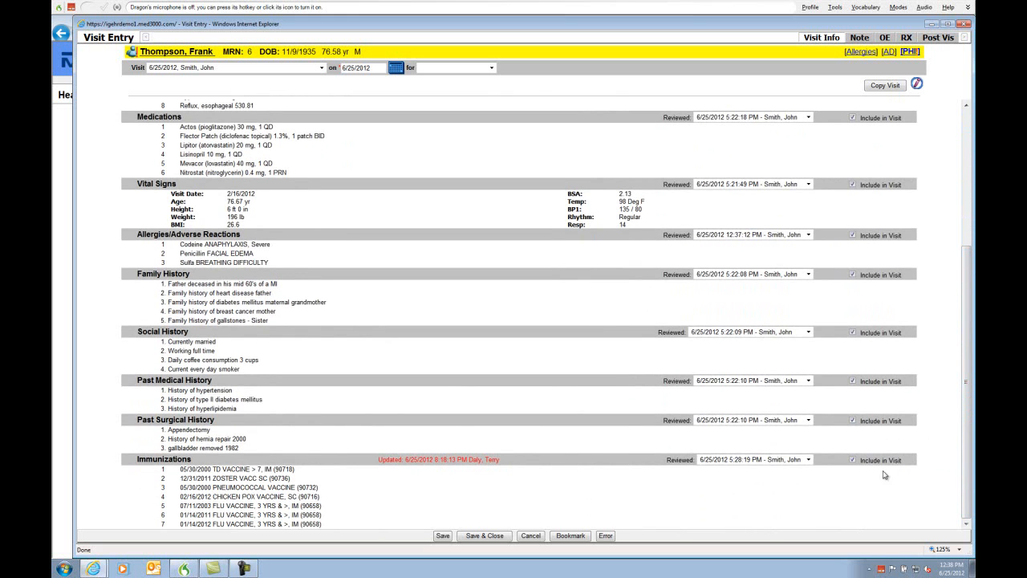
left_click(852, 460)
left_click_drag(969, 470, 969, 301)
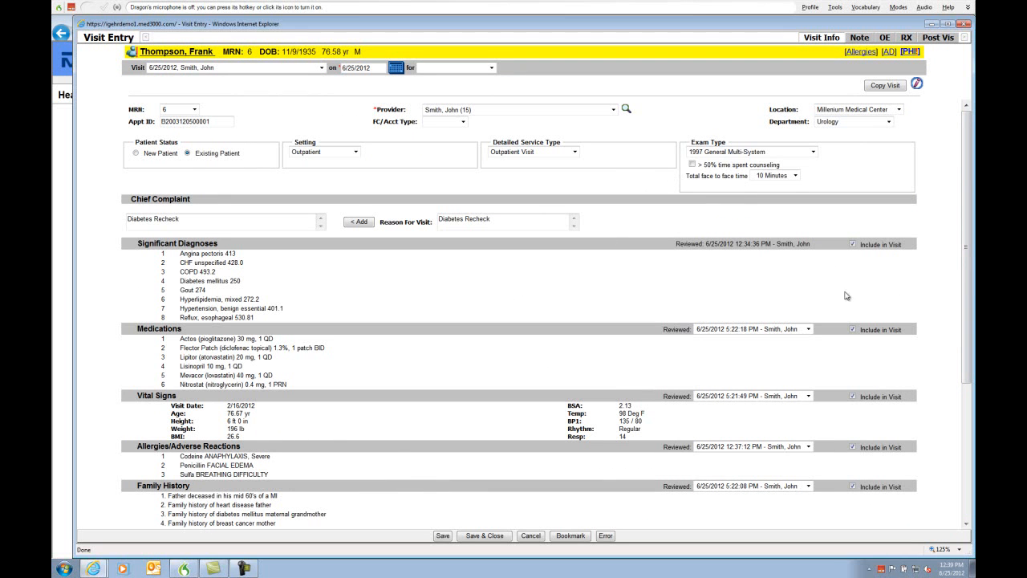
left_click_drag(965, 267, 969, 425)
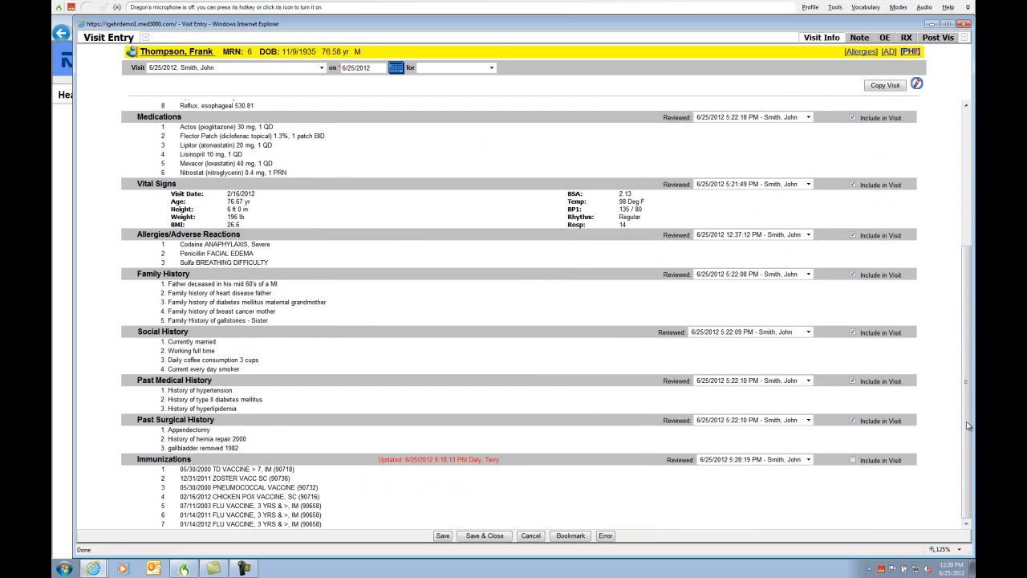
scroll(948, 252, "up", 3)
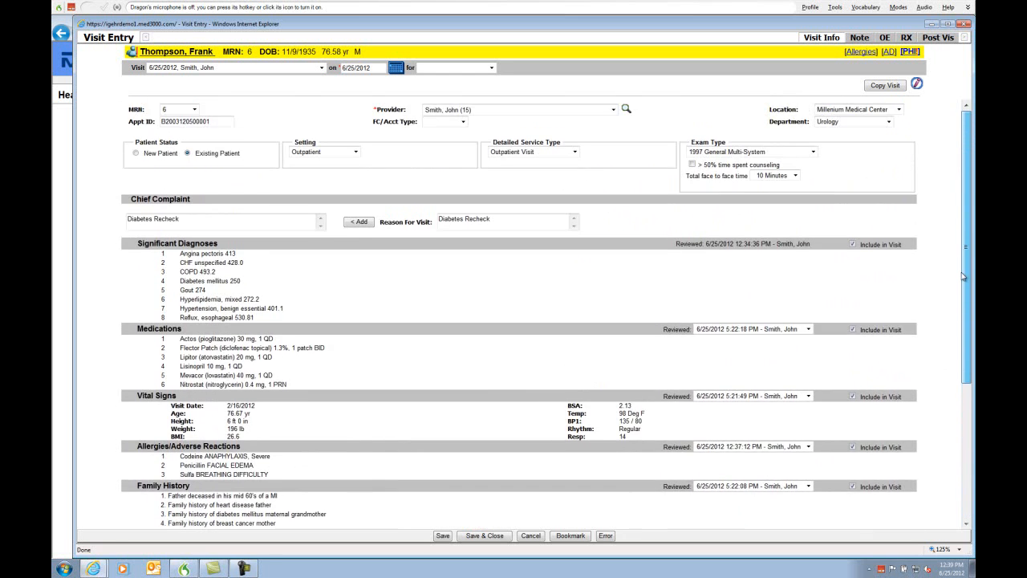
Open the visit's note, look through its prefilled sections, and load the Male Exam ROS favorite into it.
left_click(859, 38)
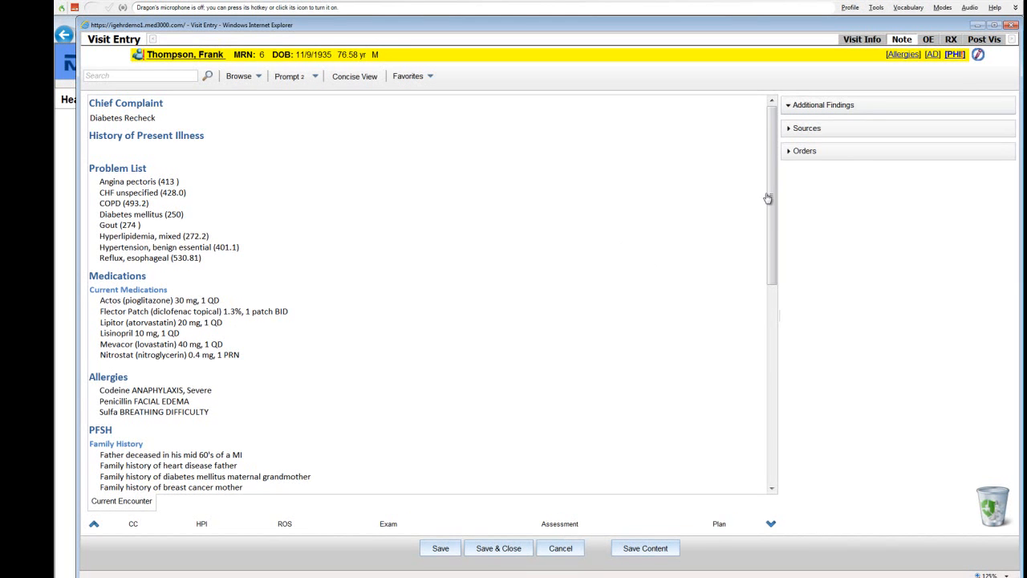
left_click_drag(768, 196, 772, 413)
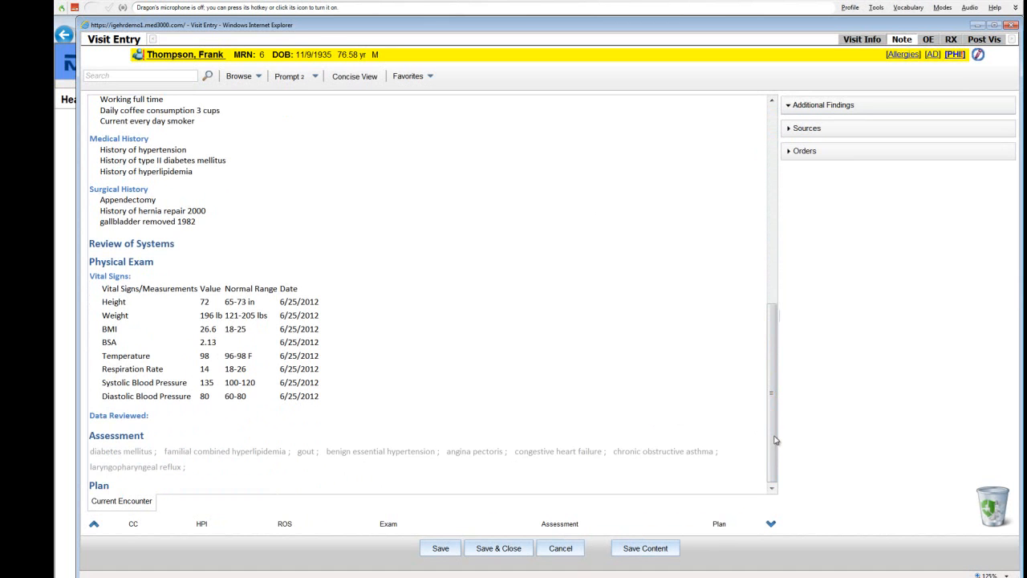
left_click_drag(772, 438, 769, 271)
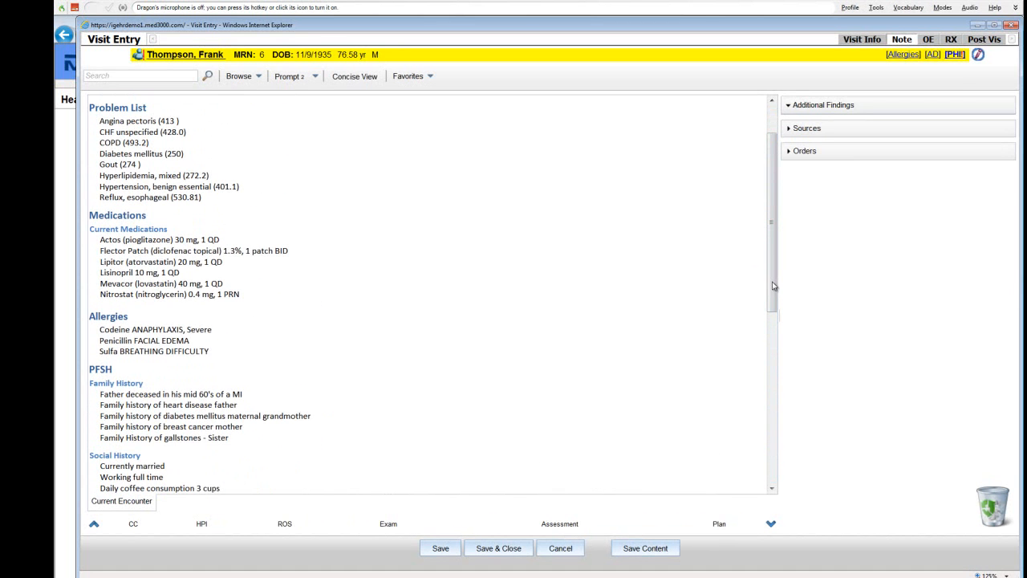
scroll(772, 281, "up", 2)
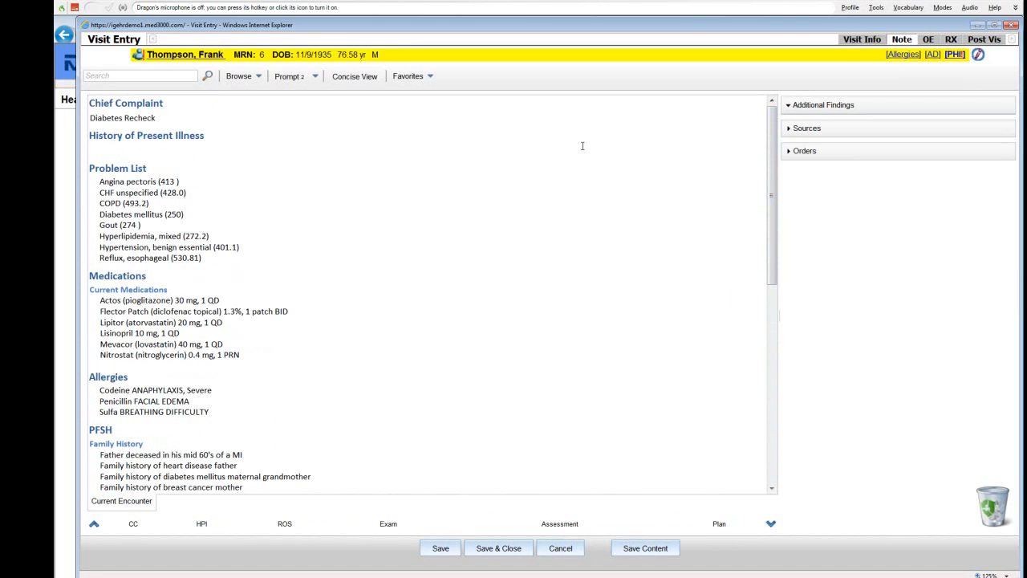
left_click(430, 78)
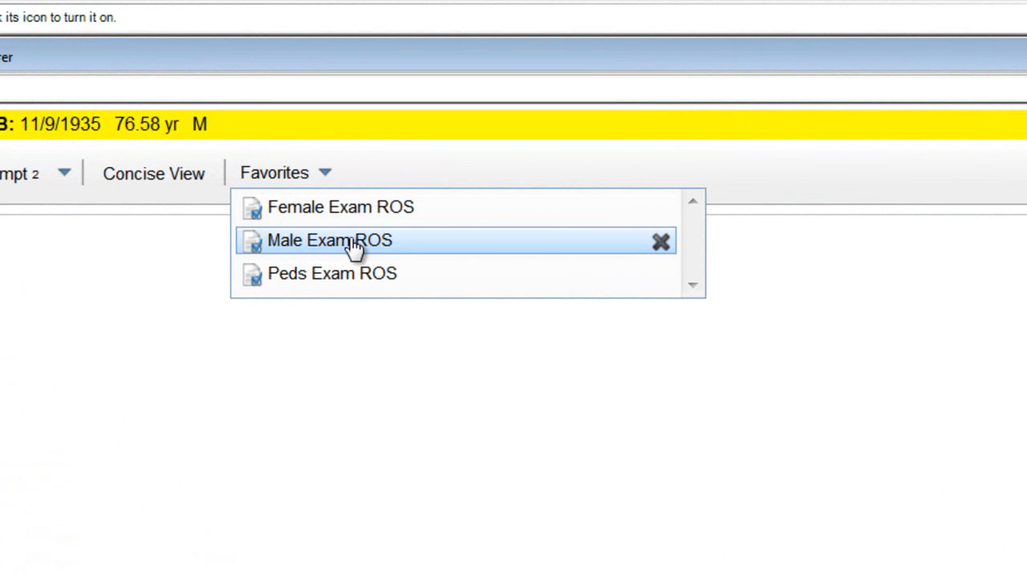
left_click_drag(353, 247, 306, 577)
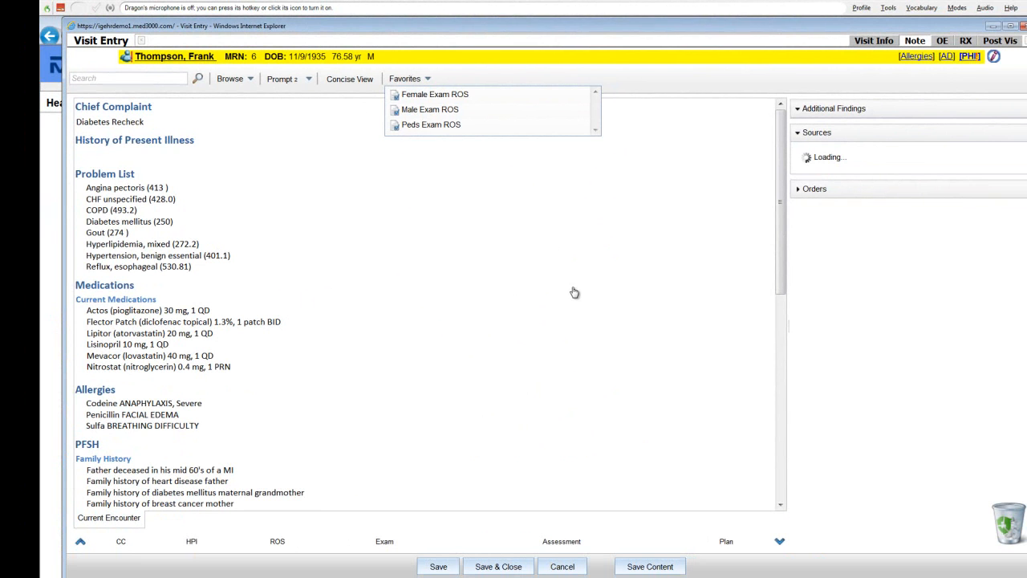
Prompt the note for findings related to the diabetes mellitus entry under Assessment.
left_click_drag(782, 186, 784, 474)
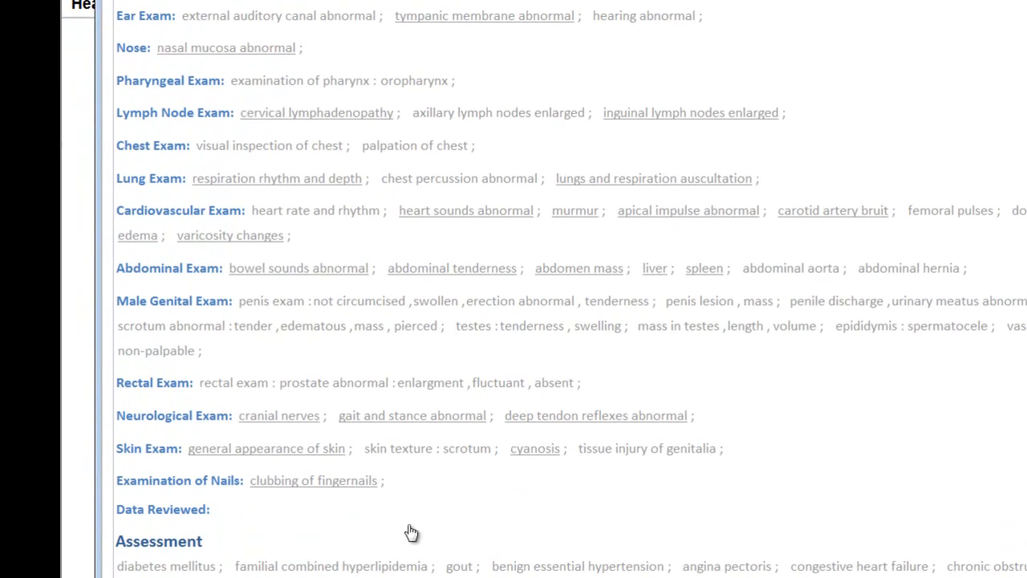
left_click(191, 567)
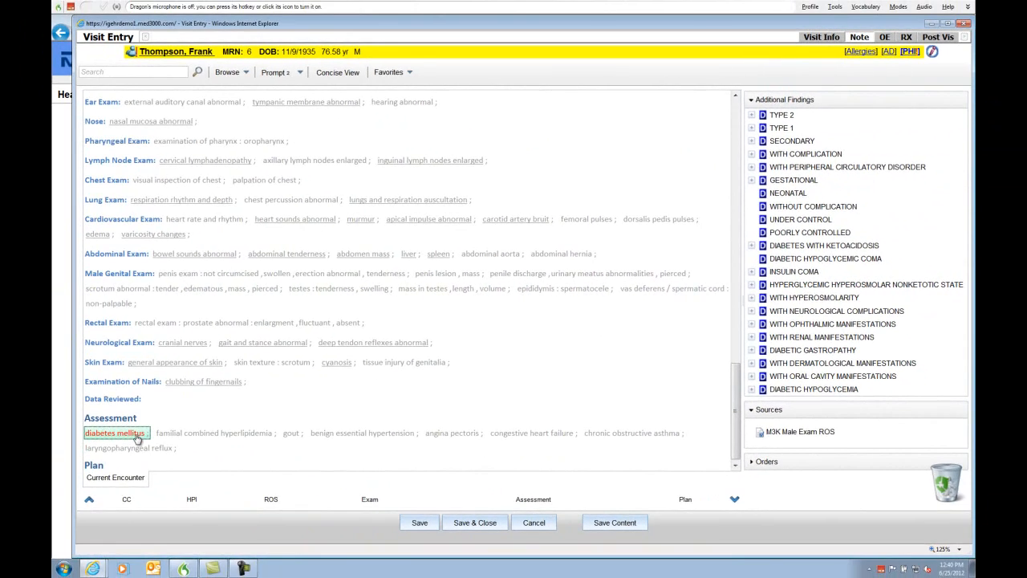
right_click(137, 438)
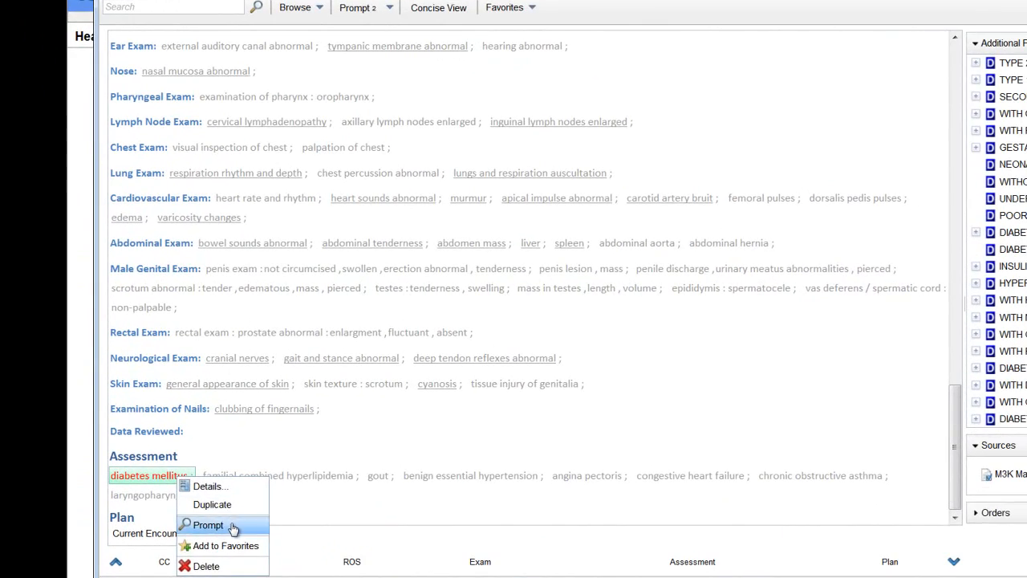
left_click(210, 524)
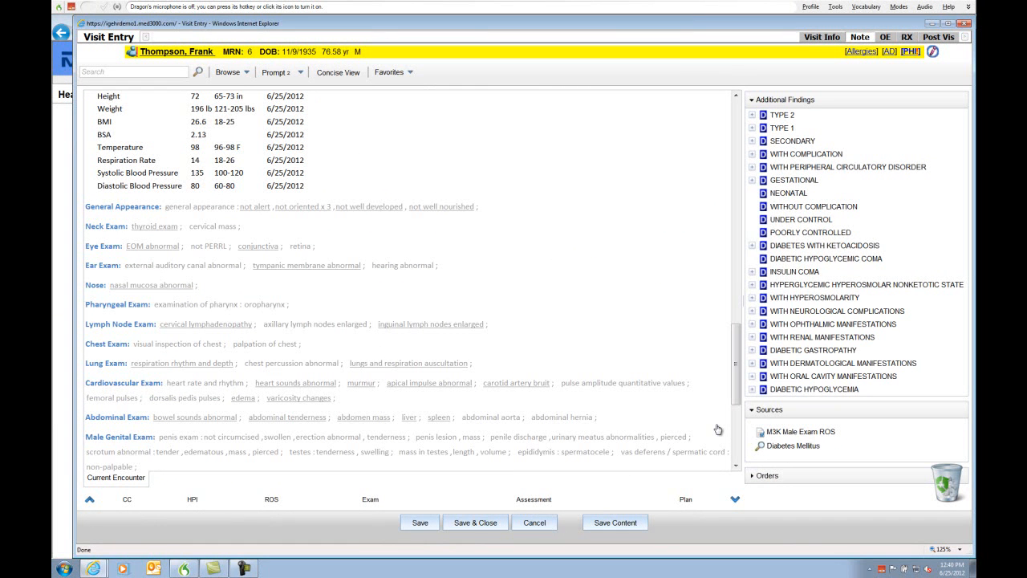
Dictate the History of Present Illness: diabetes recheck, blood sugars between 150 and 170, compliant with 1800-calorie ADA diet, no chest pain, shortness of breath or numbness.
left_click_drag(740, 405, 733, 226)
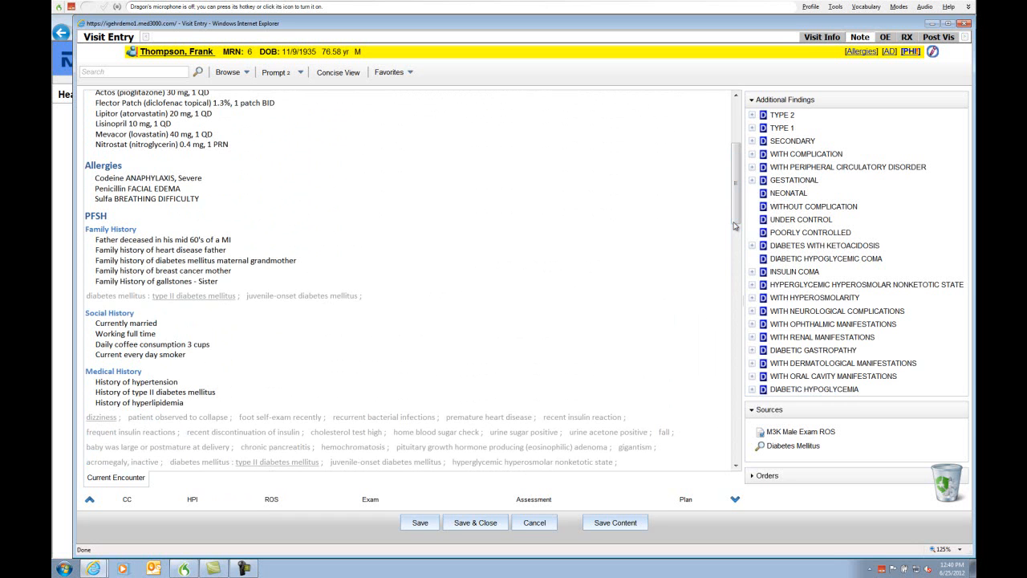
left_click_drag(733, 225, 735, 167)
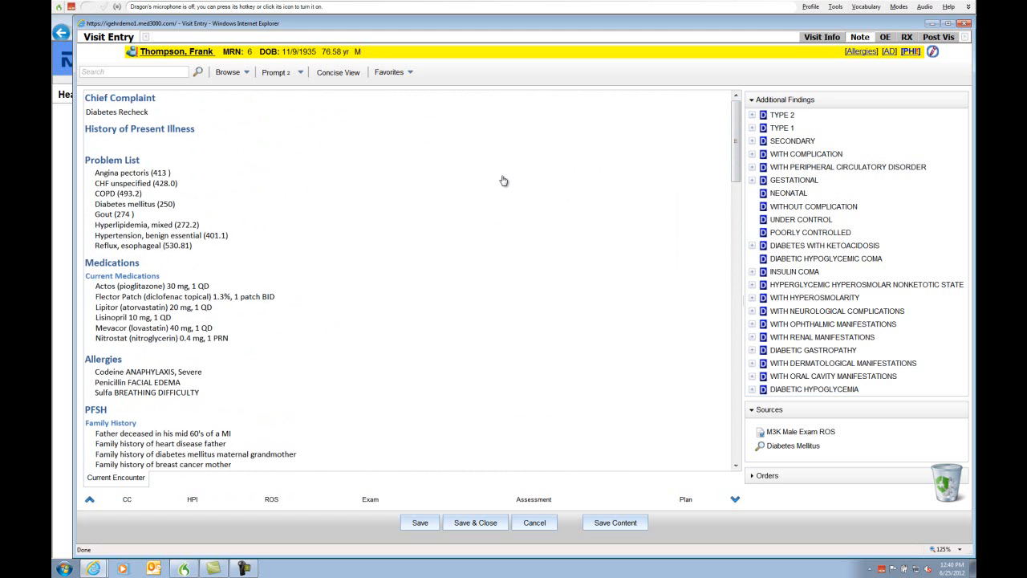
left_click(96, 145)
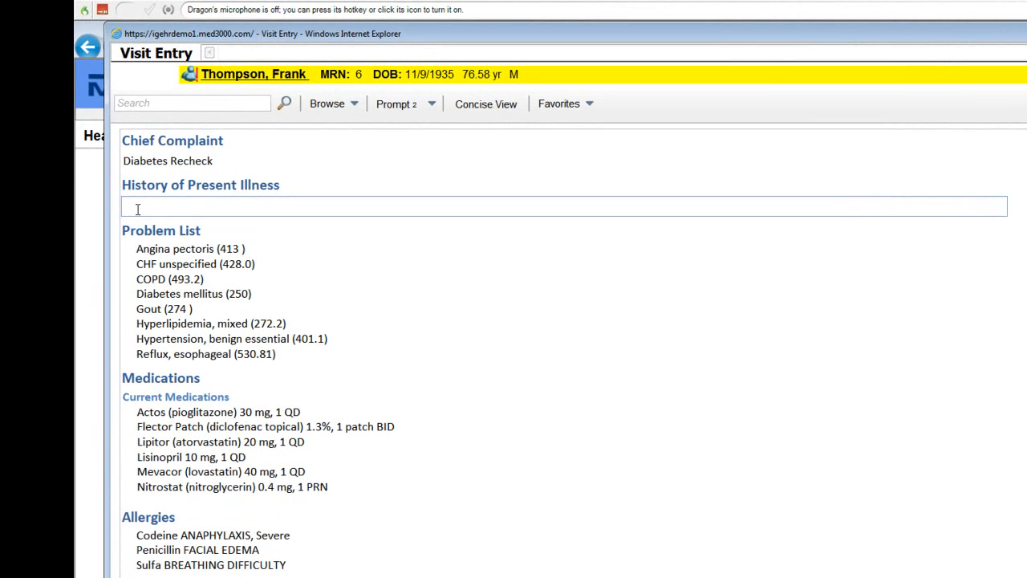
key("KP_Add")
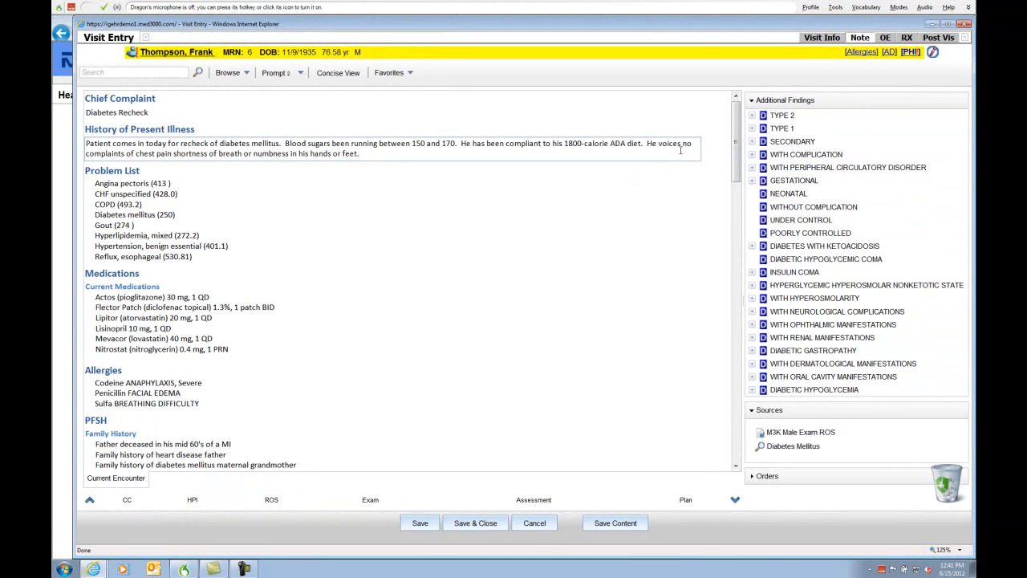
From the note's PFSH section, add Hyperlipidemia to the family history with the note "New-onset of hyperlipidemia" and save it back to the note.
left_click_drag(735, 156, 733, 193)
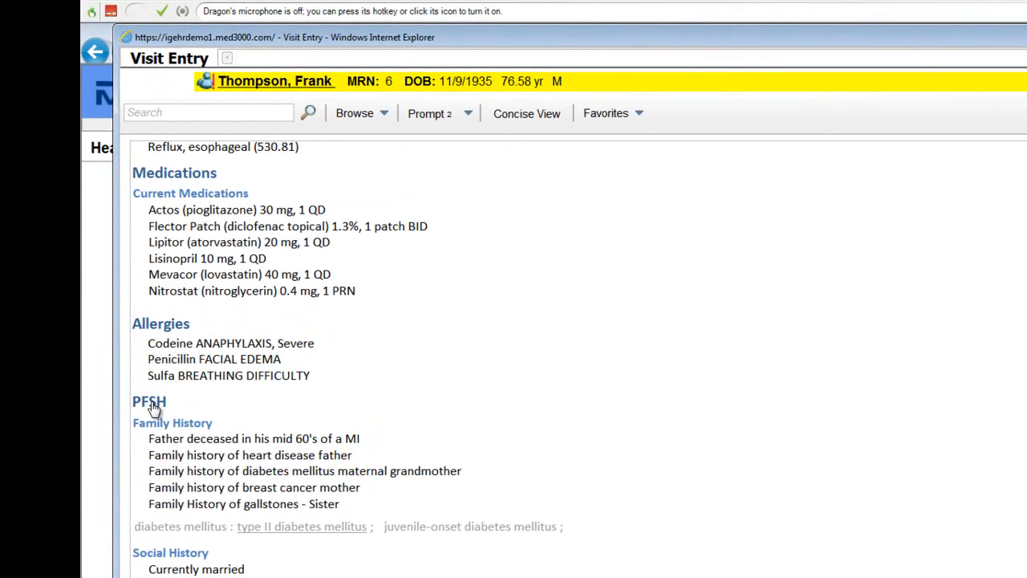
right_click(152, 407)
left_click(144, 566)
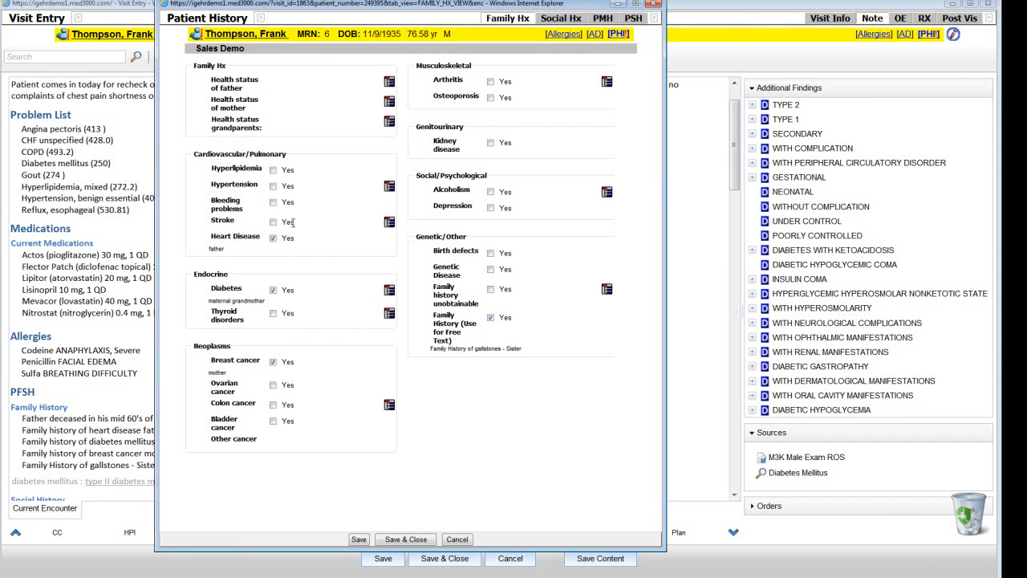
left_click(273, 171)
left_click(238, 172)
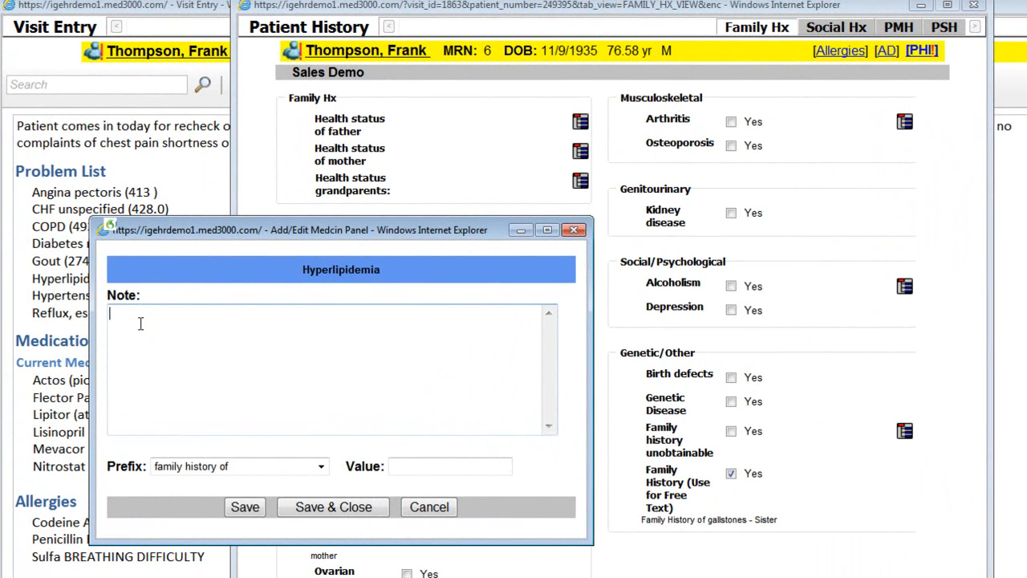
type("New-onset of hyperlipidemia")
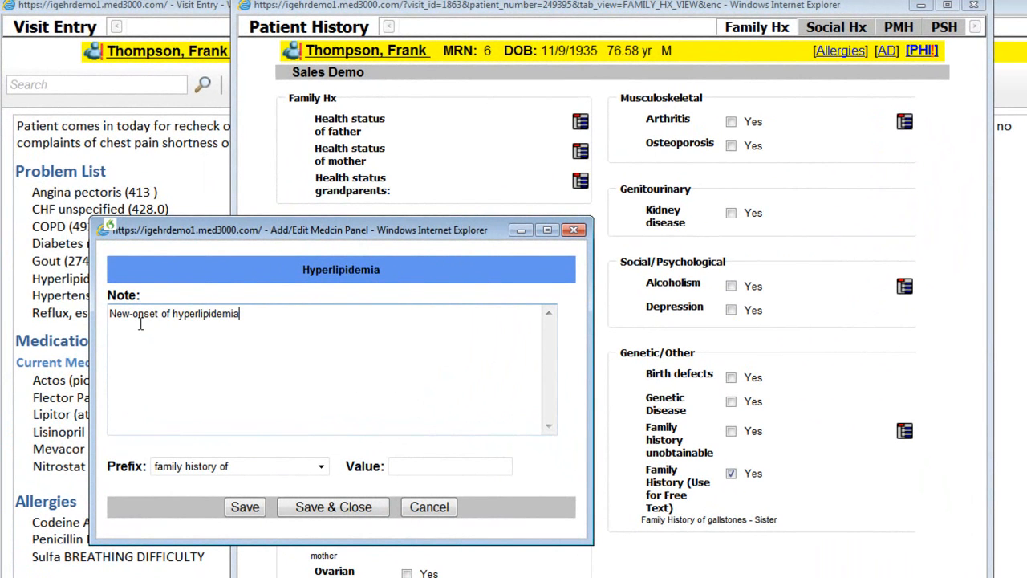
left_click(312, 509)
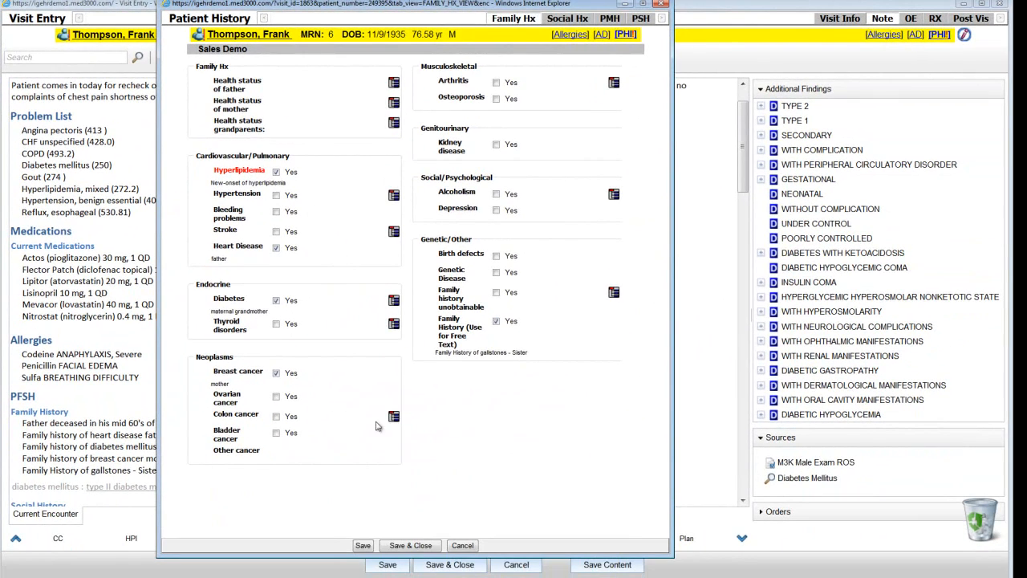
left_click(411, 545)
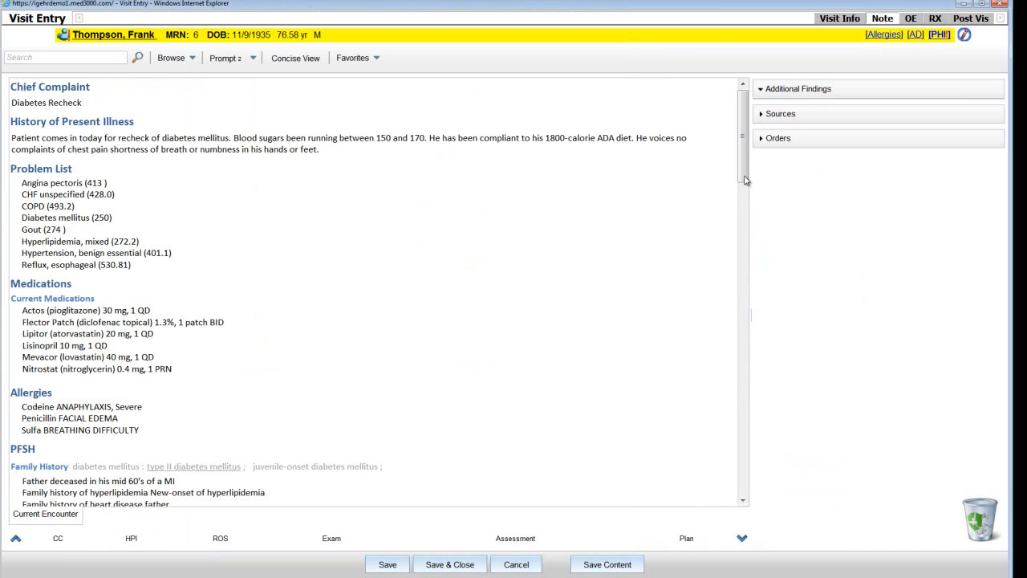
Mark the note's entire Review of Systems section as Otherwise Normal.
scroll(744, 186, "down", 3)
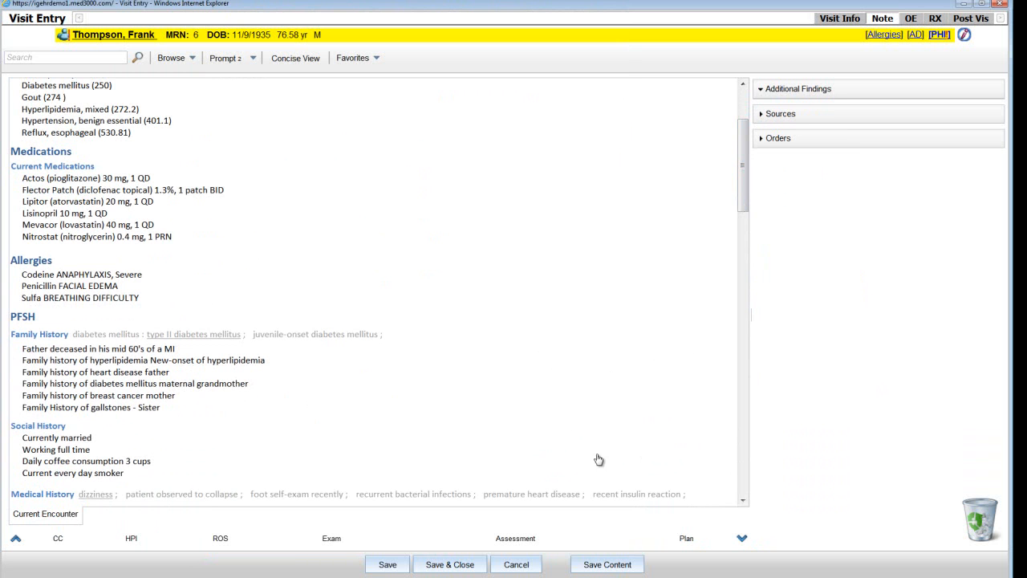
left_click(225, 543)
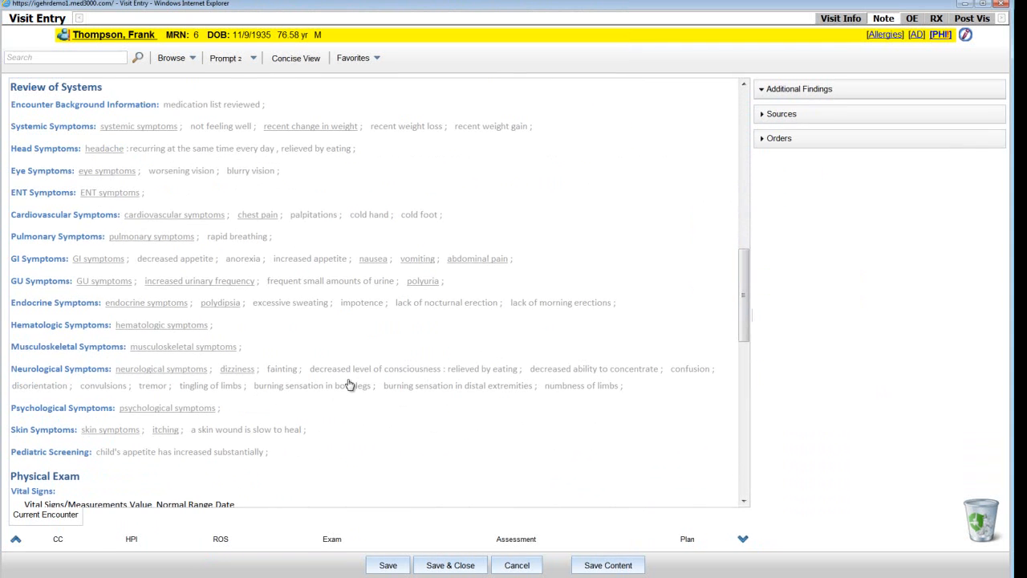
right_click(78, 89)
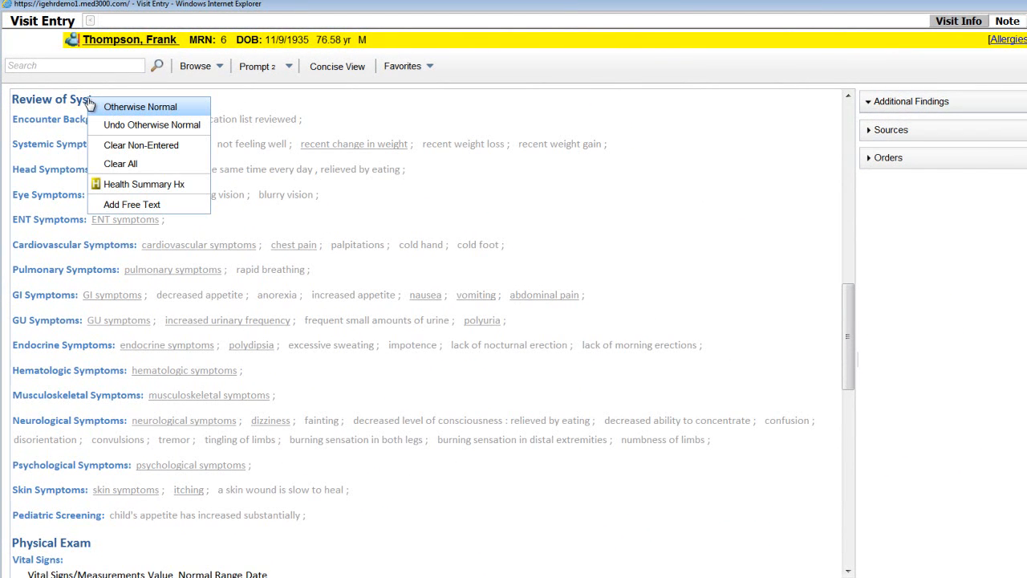
left_click(114, 108)
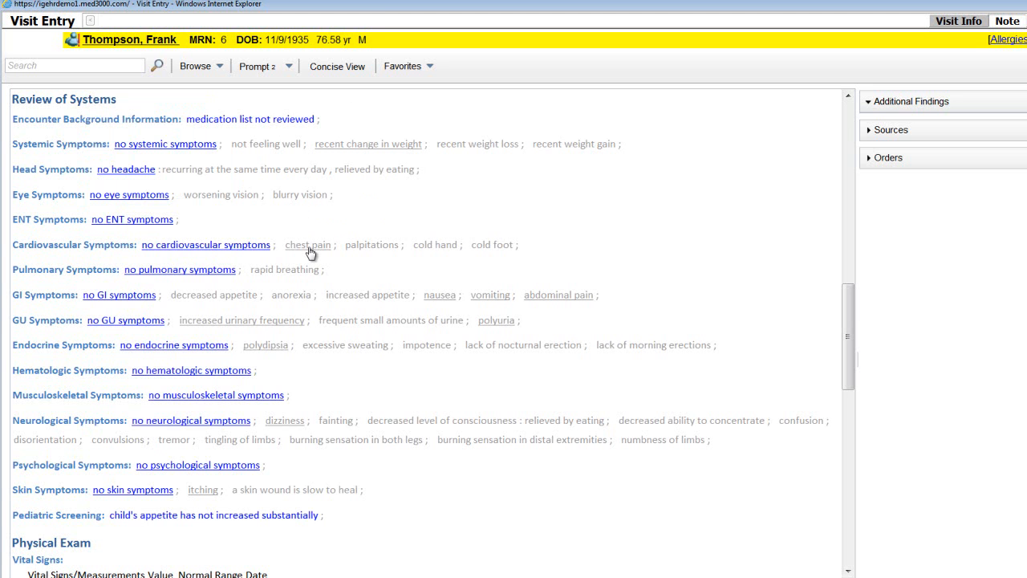
Clear the negative cardiovascular symptoms finding and record chest pain as positive, with its location set to the chest wall.
left_click(239, 249)
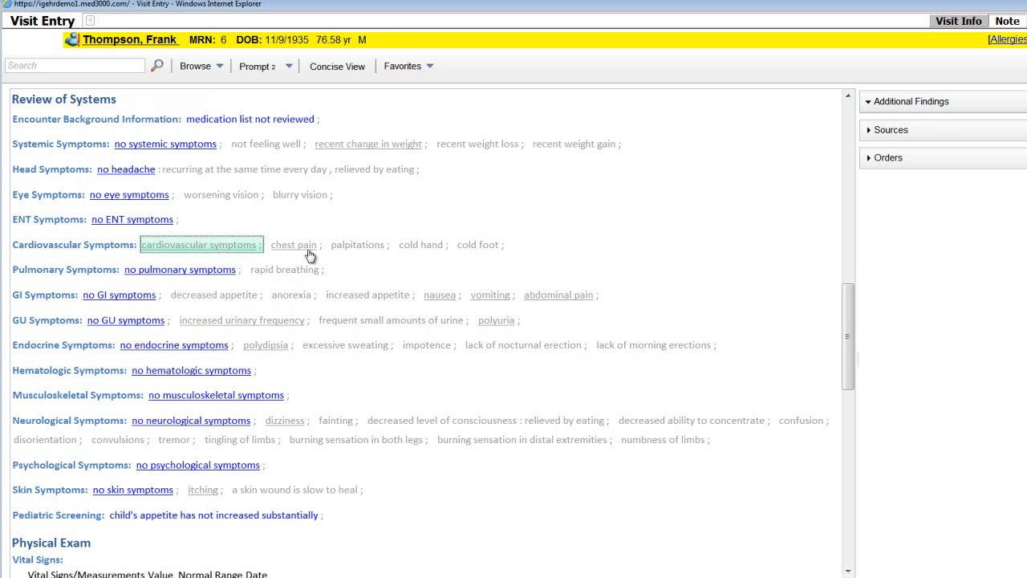
left_click(298, 246)
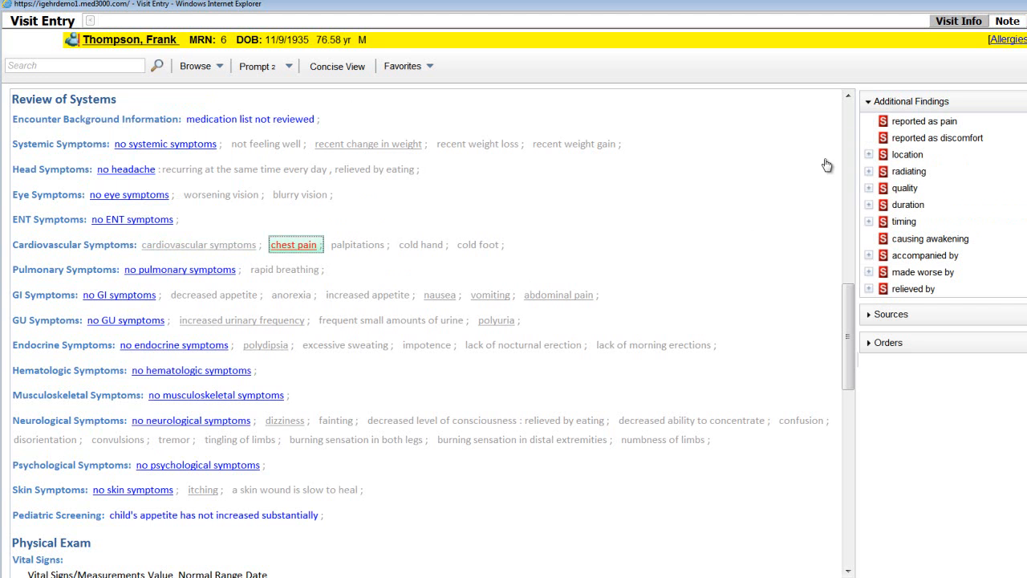
left_click(868, 154)
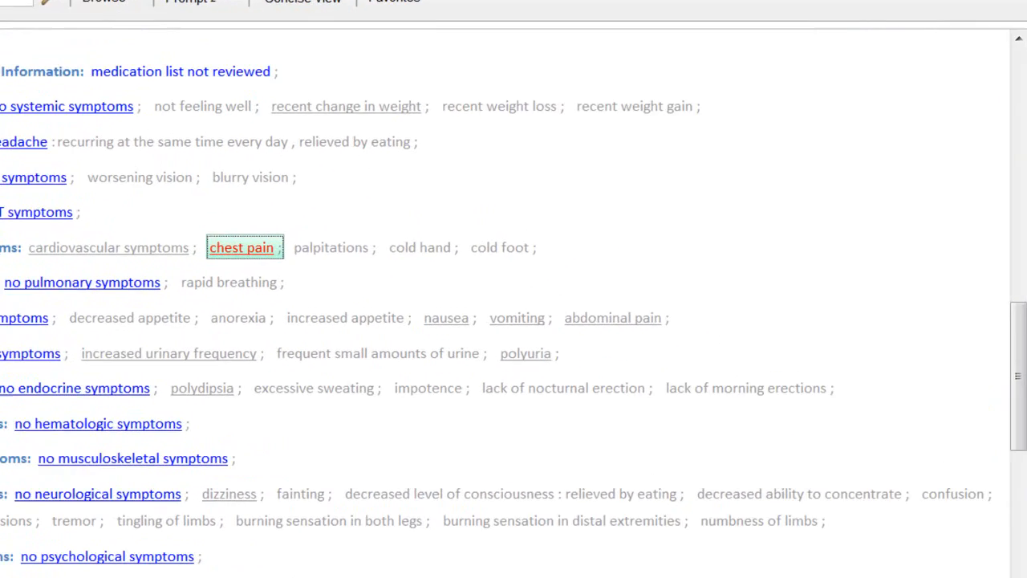
left_click(1026, 240)
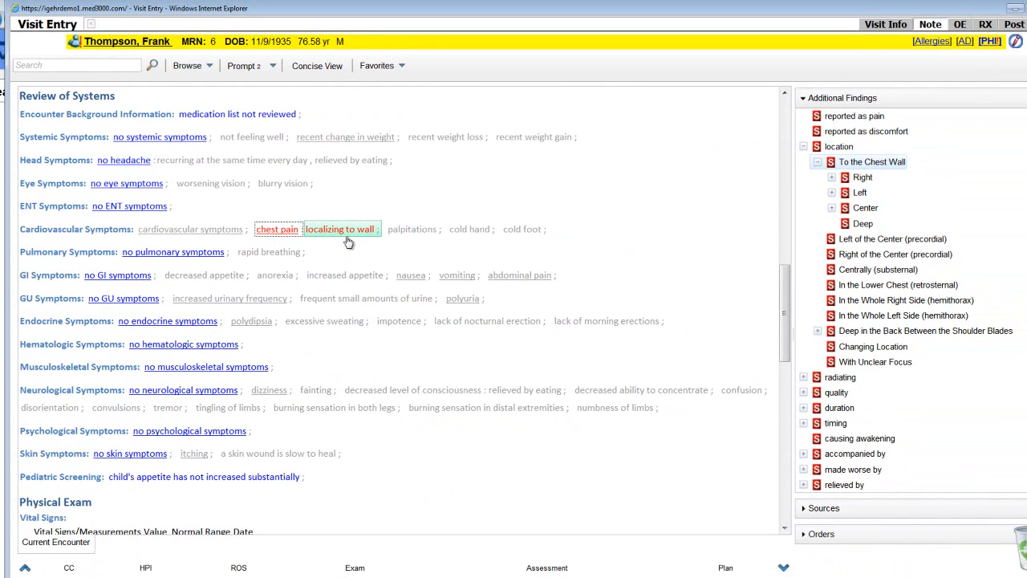
Mark the note's Physical Exam section as Otherwise Normal.
left_click(363, 570)
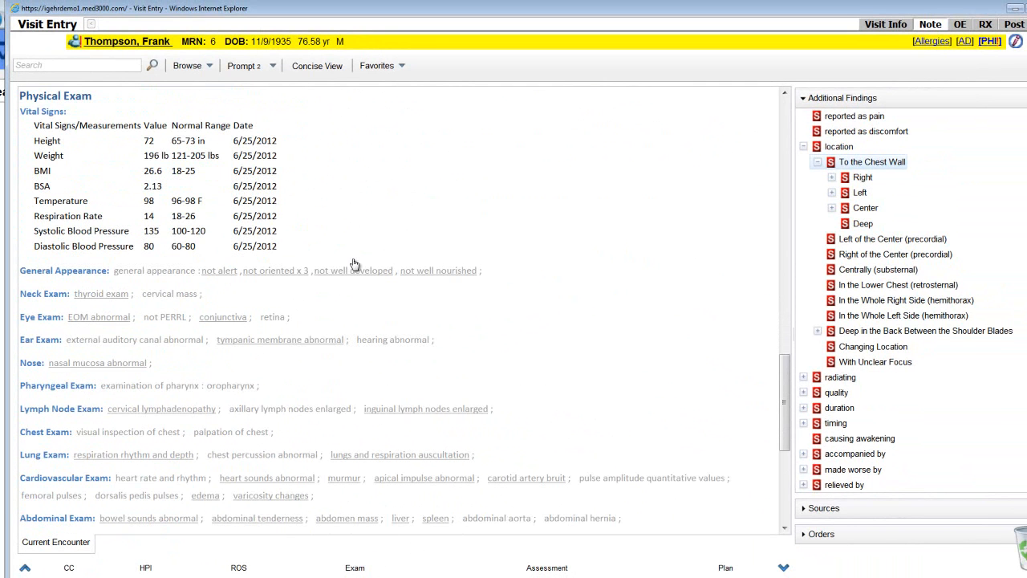
left_click(77, 101)
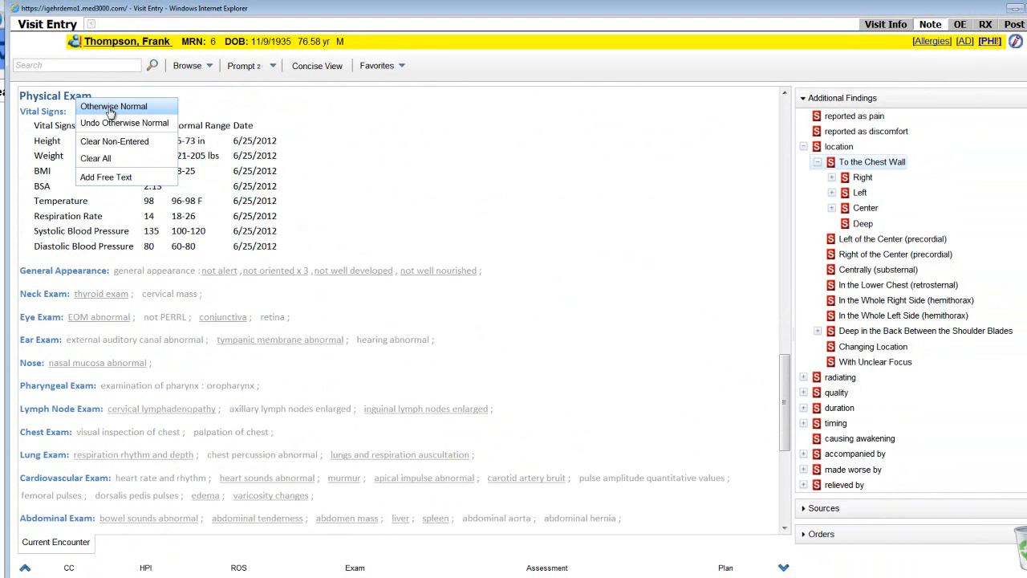
left_click(110, 112)
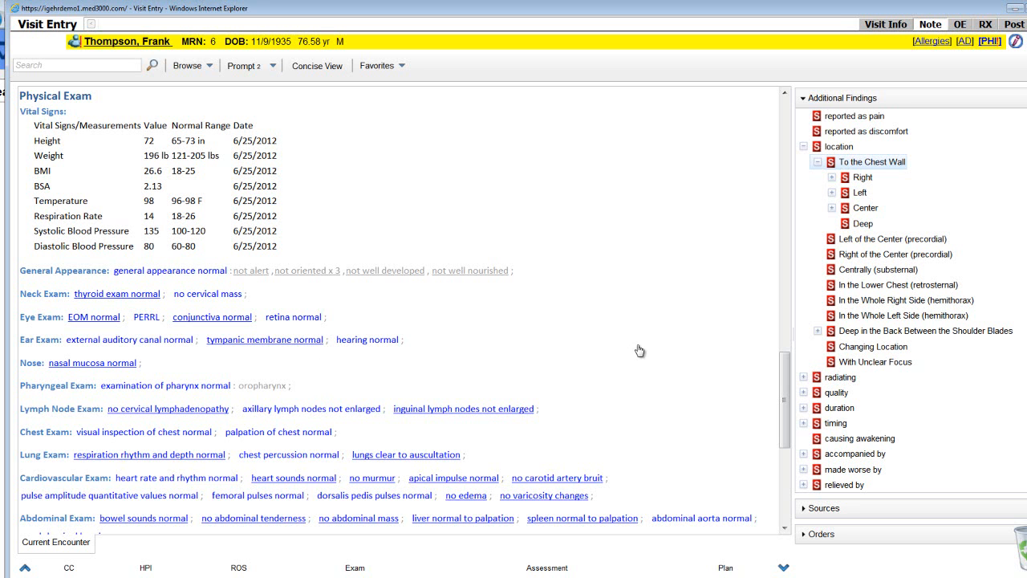
Clear all findings from the Skin Exam and Examination of Nails groups in the Physical Exam.
left_click(784, 533)
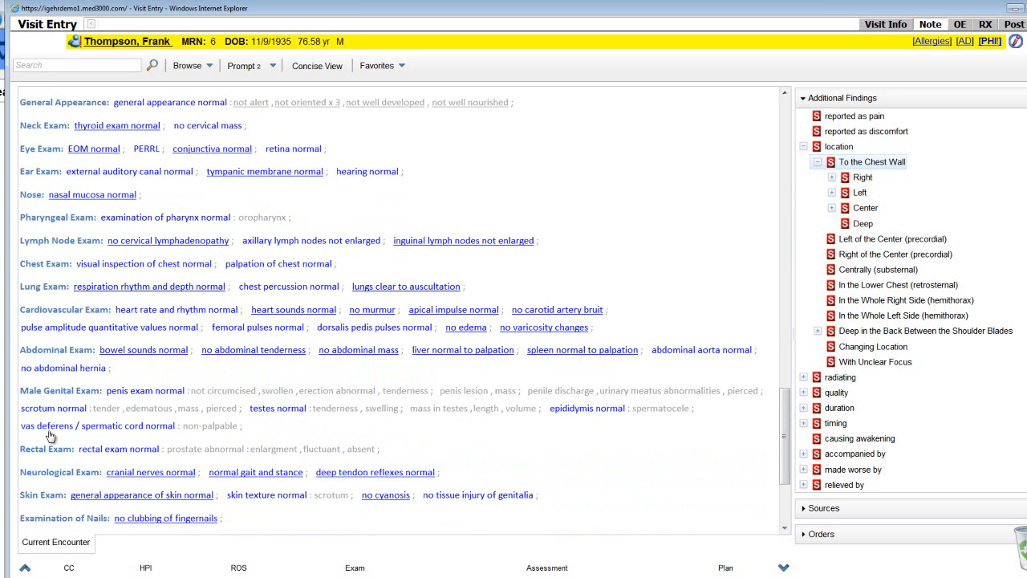
right_click(42, 501)
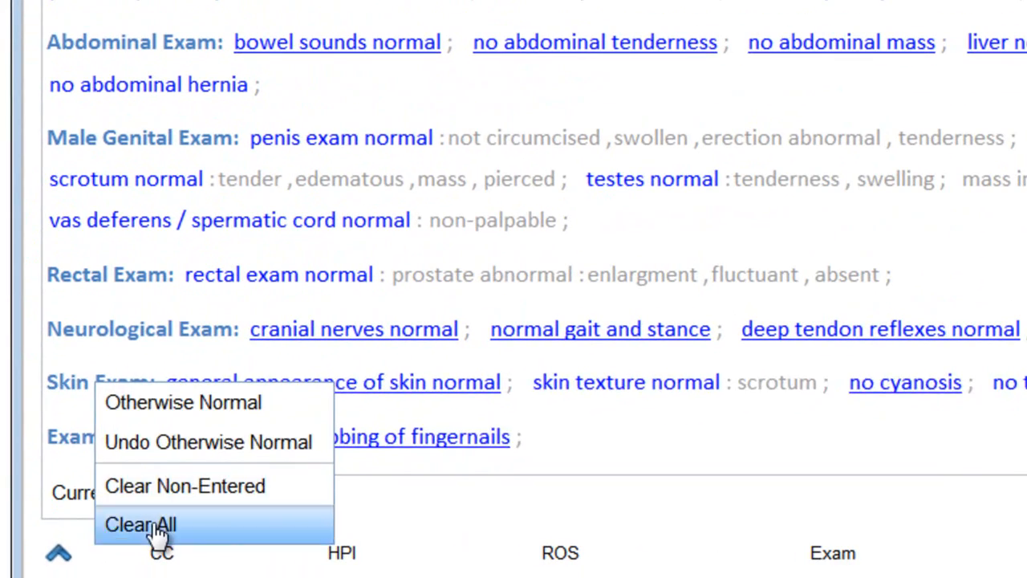
left_click(156, 530)
right_click(145, 385)
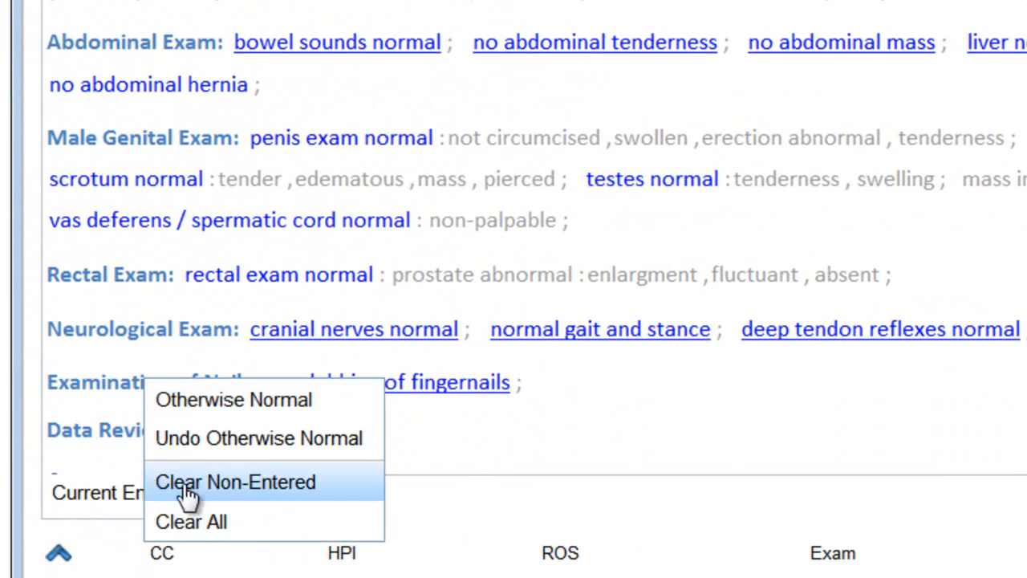
left_click(181, 526)
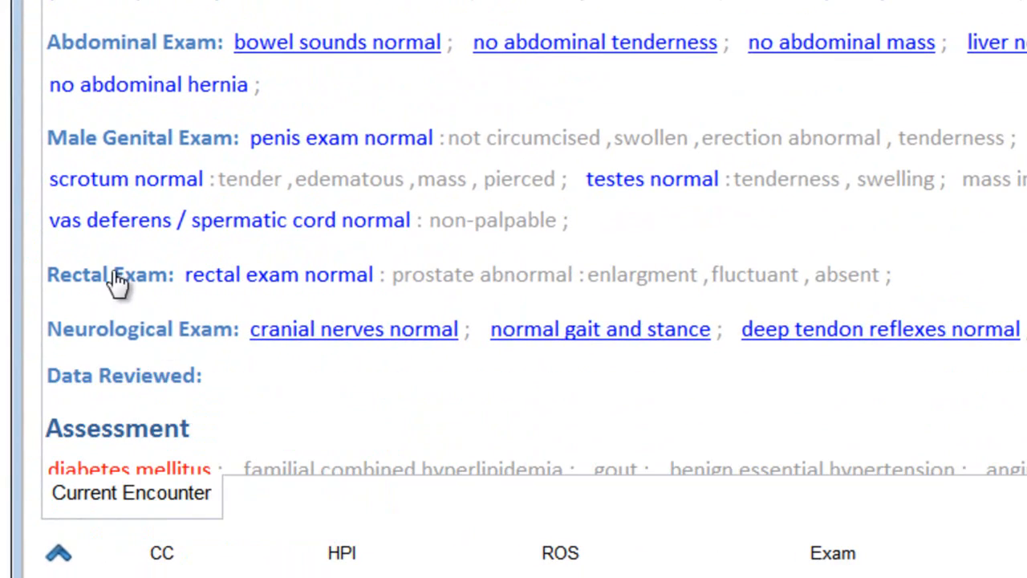
Under Rectal Exam, record the prostate as abnormal with enlargement and leave the general rectal exam finding unmarked.
left_click(234, 284)
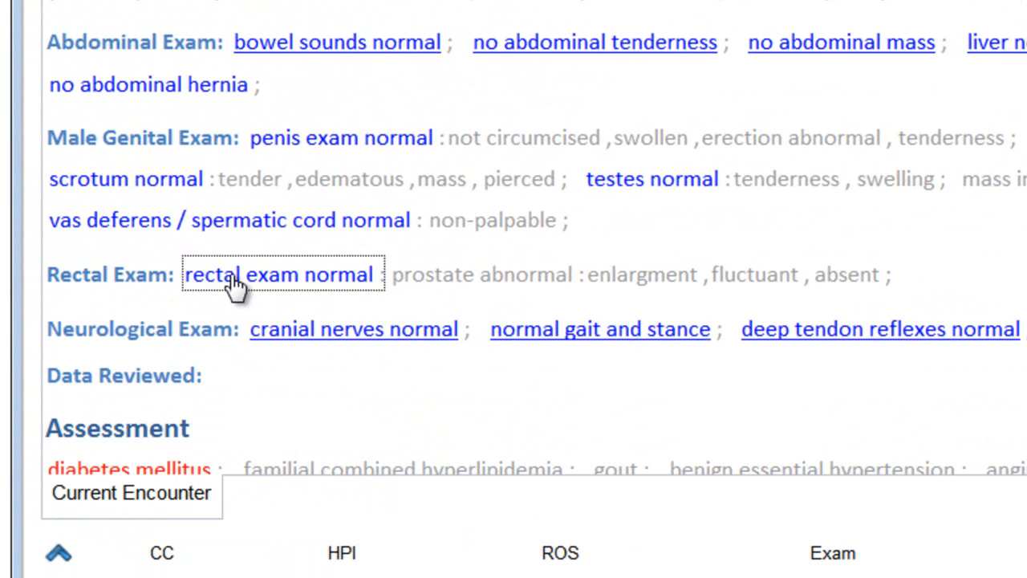
left_click(234, 284)
left_click(234, 284)
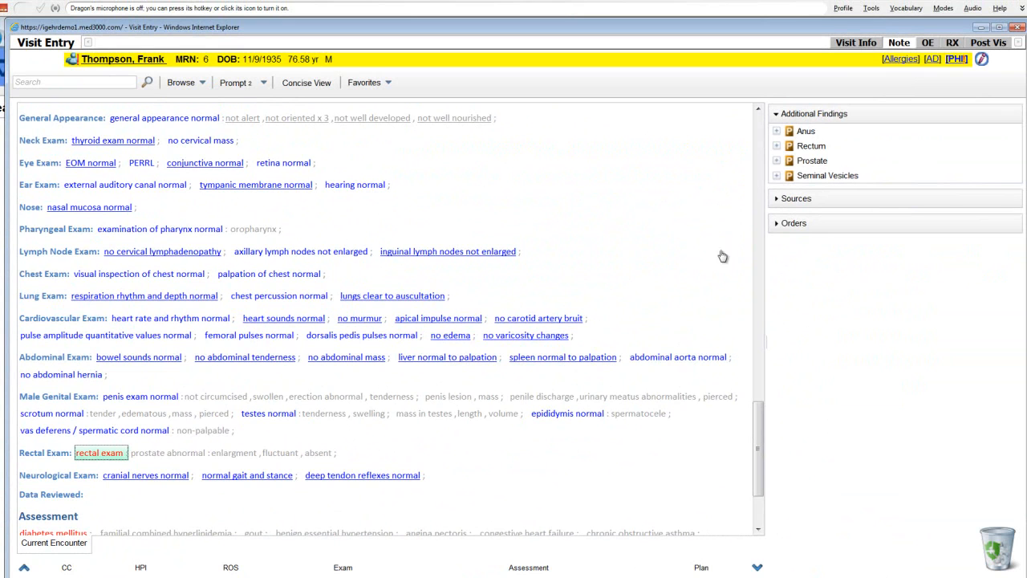
left_click(776, 162)
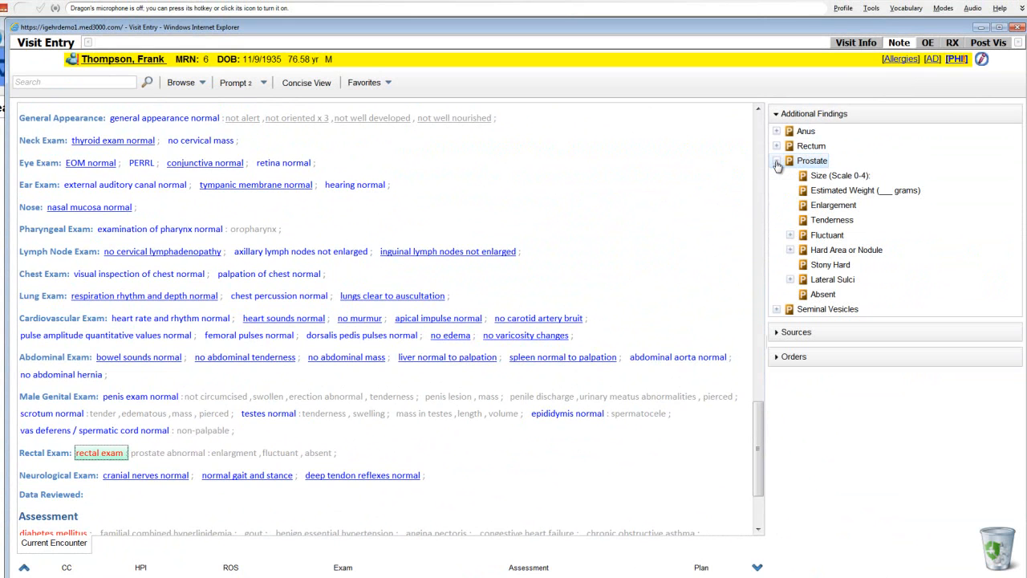
left_click(819, 208)
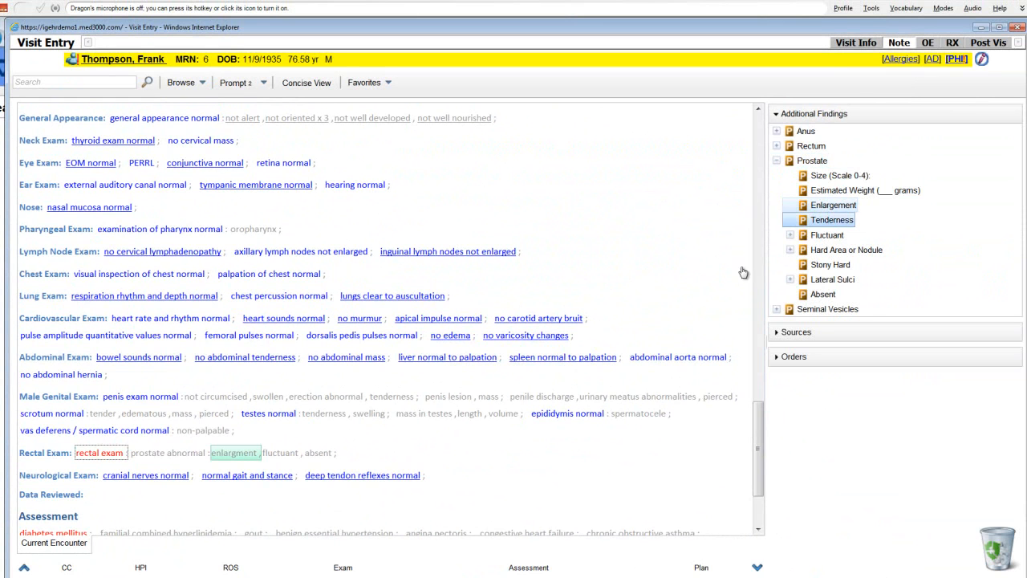
left_click(243, 455)
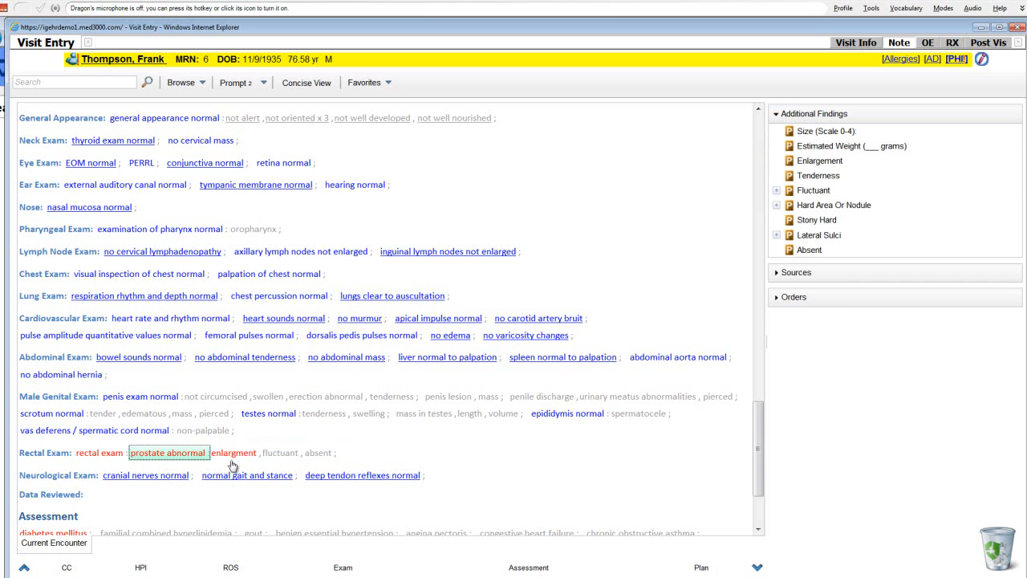
left_click(103, 458)
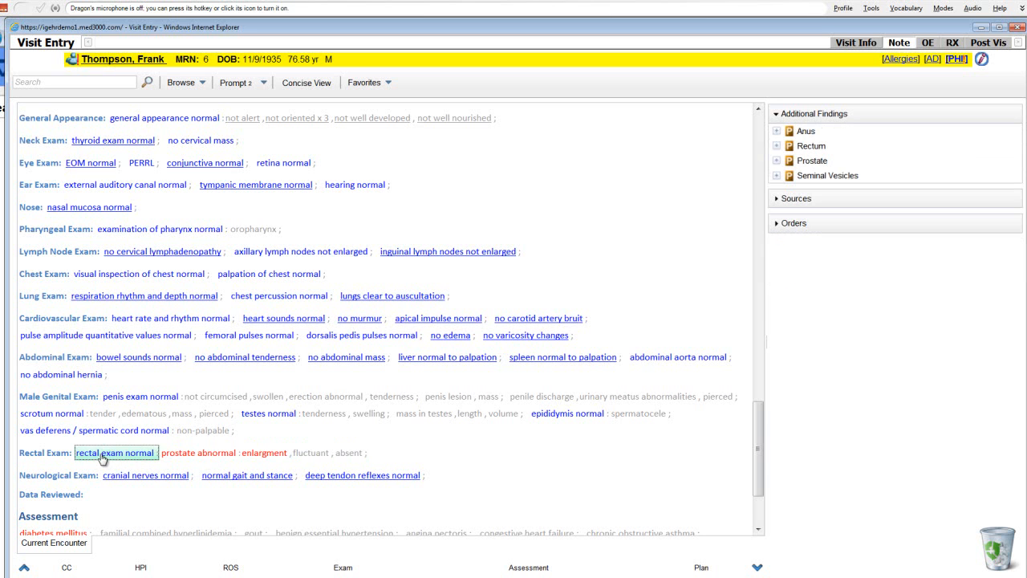
left_click(103, 458)
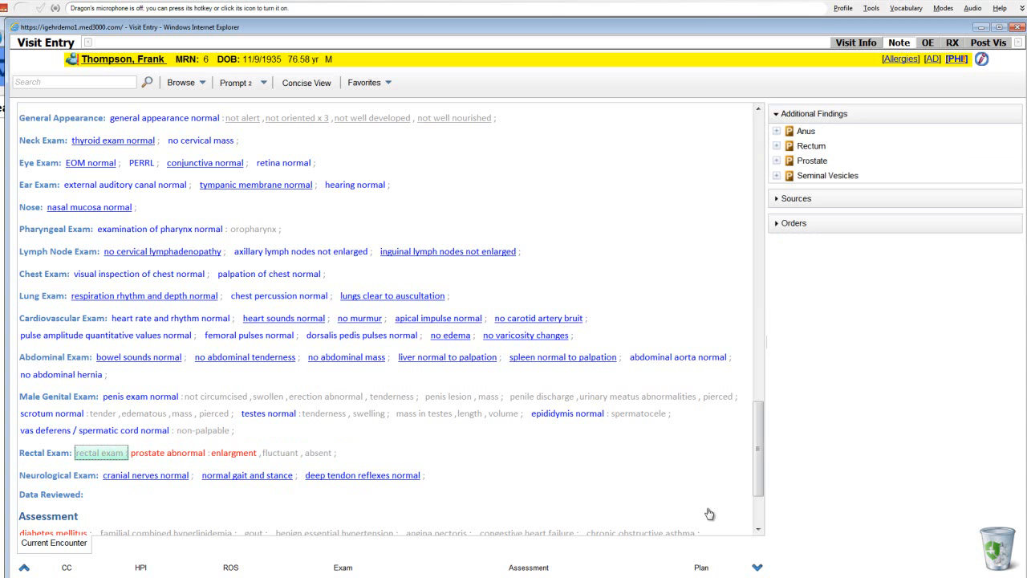
Move the Cardiovascular Exam group directly above the Chest Exam in the Physical Exam.
scroll(756, 530, "down", 3)
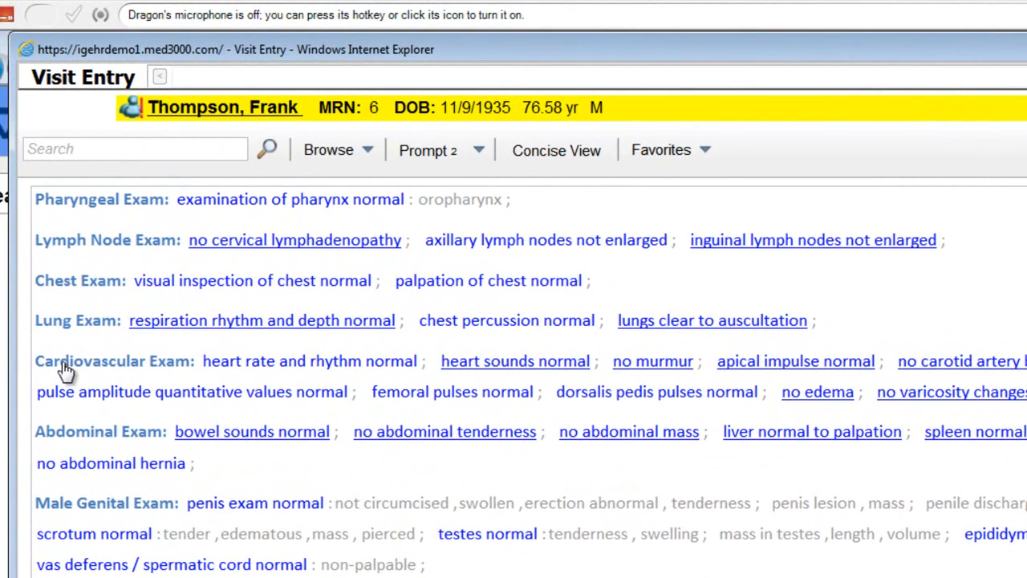
left_click_drag(66, 371, 58, 277)
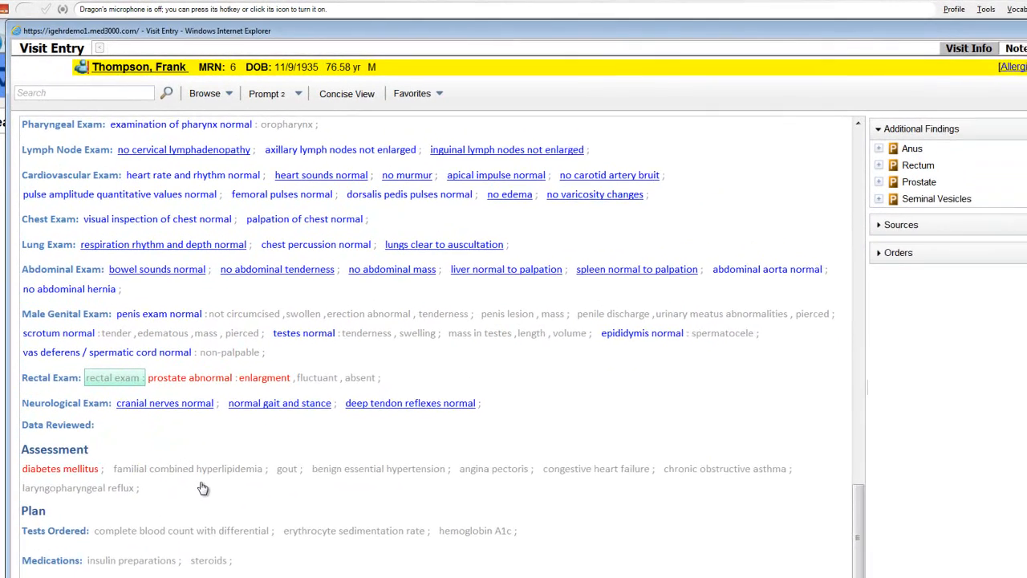
Under Assessment, move angina pectoris directly after diabetes mellitus and mark it as positive.
left_click(481, 472)
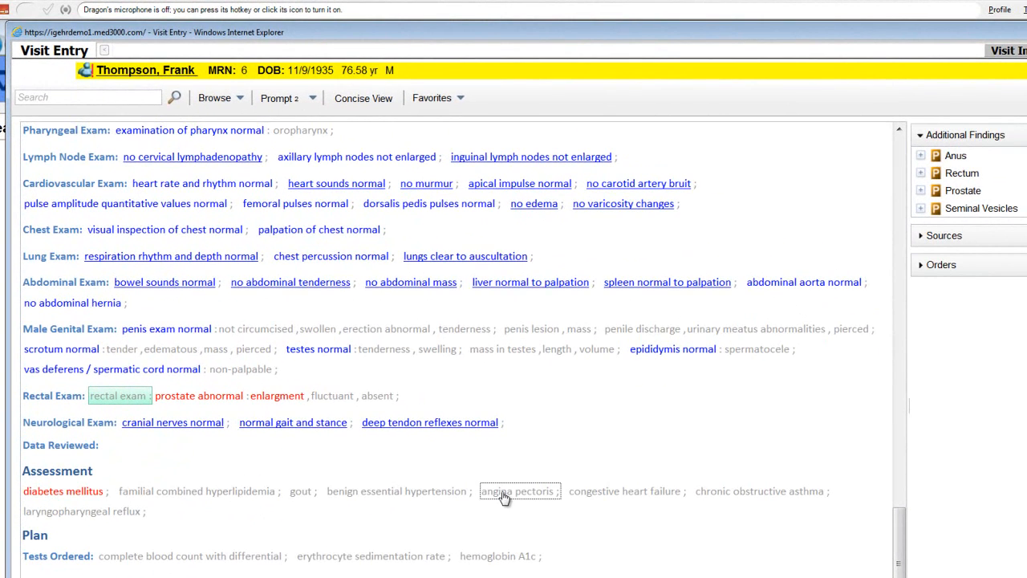
left_click_drag(504, 497, 120, 505)
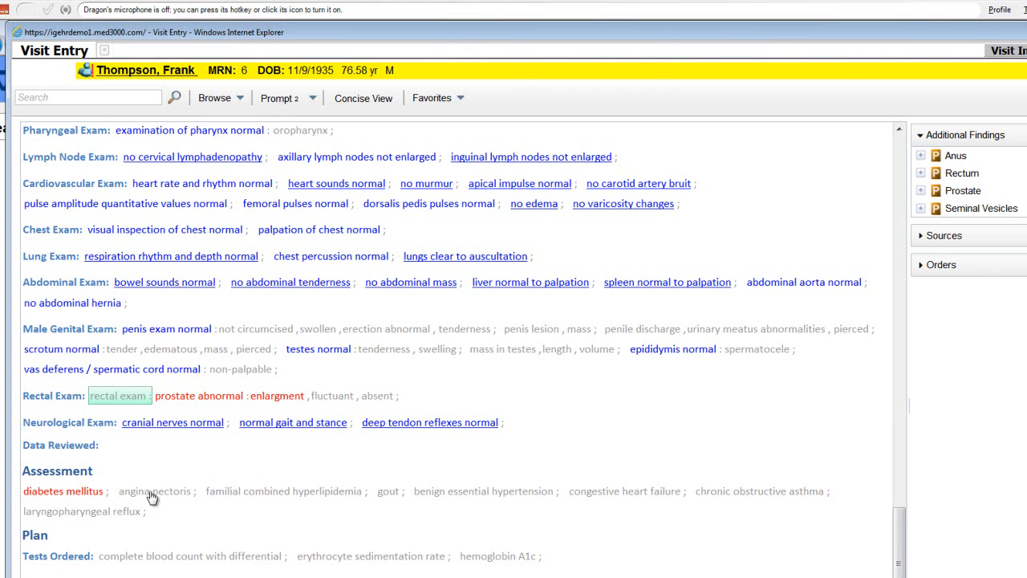
left_click(151, 498)
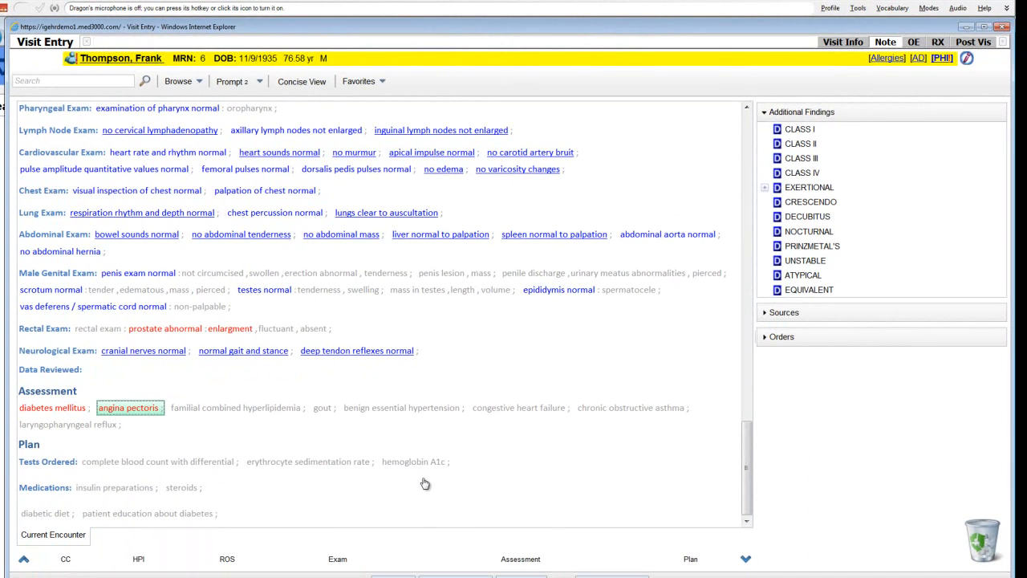
In the Plan, order a complete blood count with differential, a hemoglobin A1c and a diabetic diet.
left_click(190, 466)
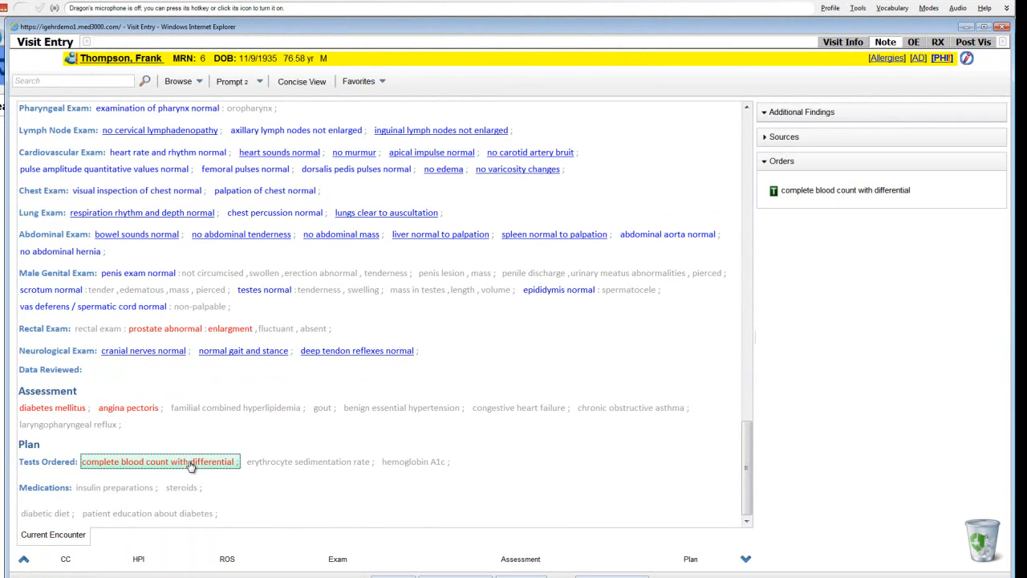
left_click(407, 466)
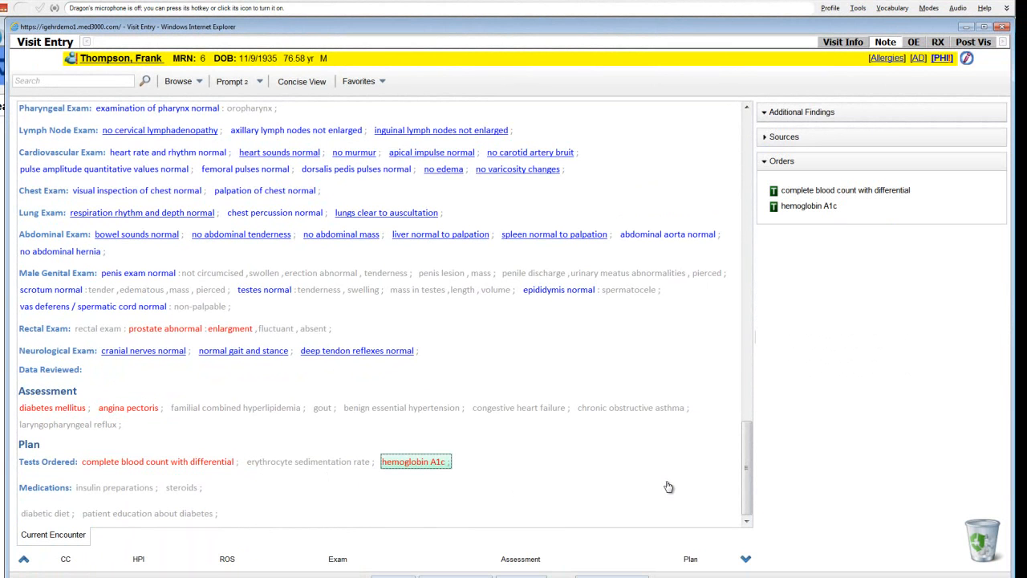
left_click(52, 514)
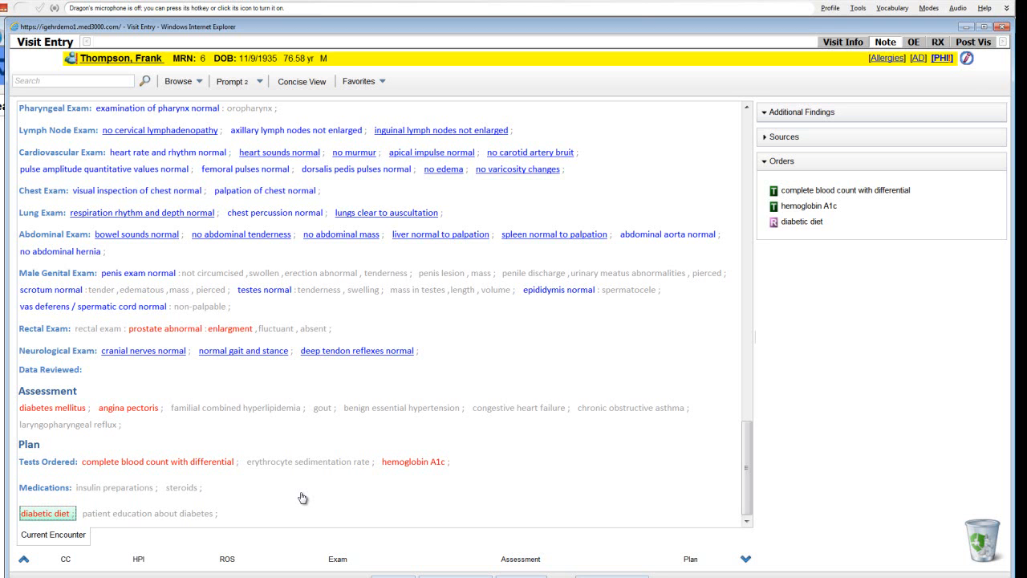
Add the note "1900-calorie ADA" to the details of the diabetic diet order.
right_click(57, 516)
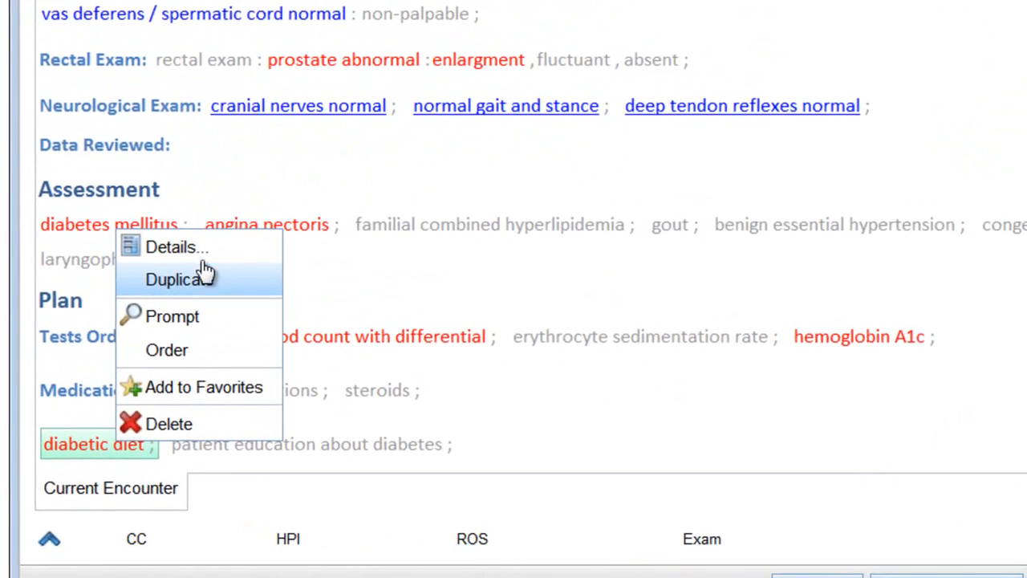
left_click(204, 252)
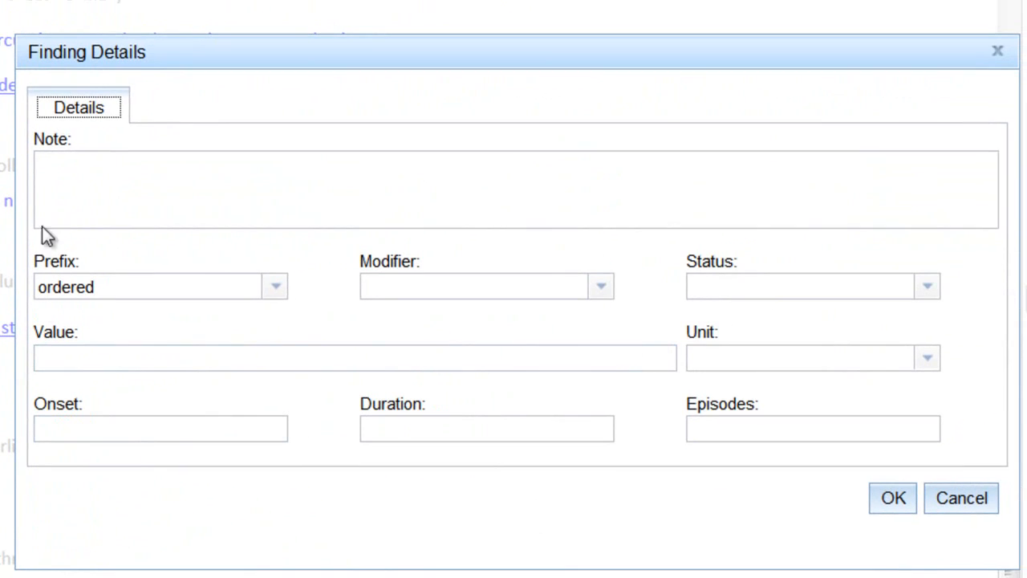
left_click(62, 179)
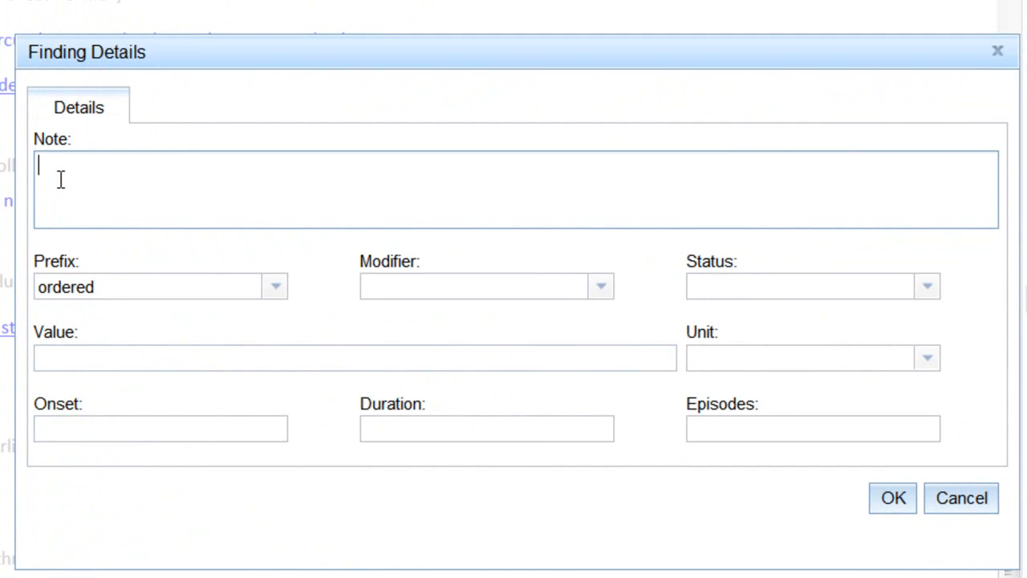
type("1900-calorie ADA")
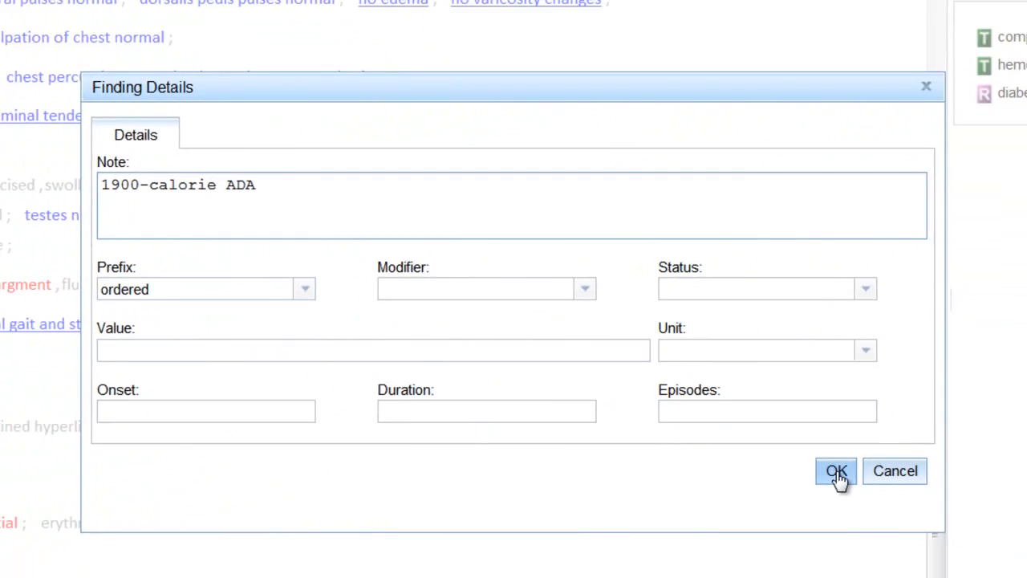
left_click(837, 471)
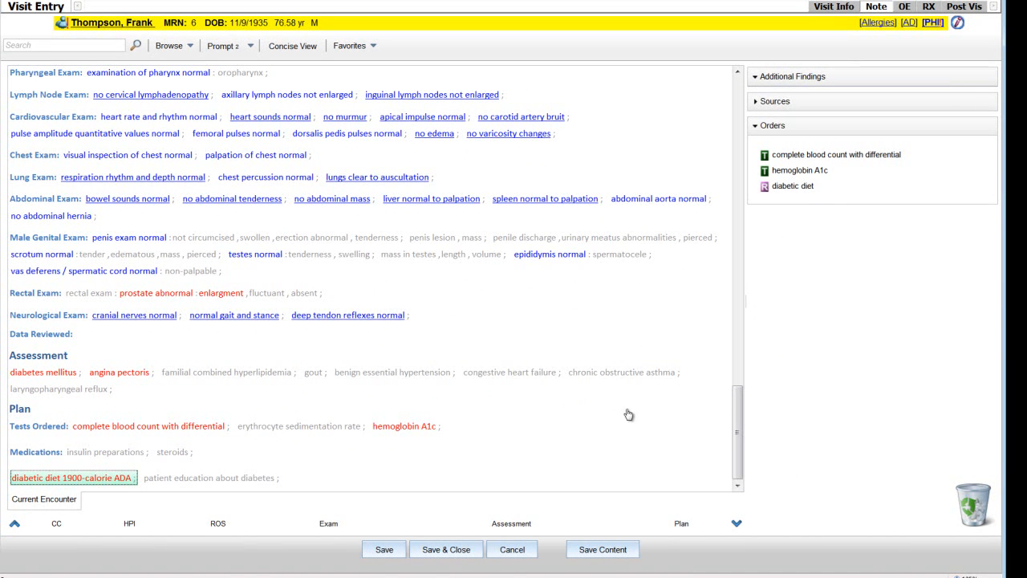
Insert a free-text field directly under the Physical Exam heading of the note.
left_click(329, 526)
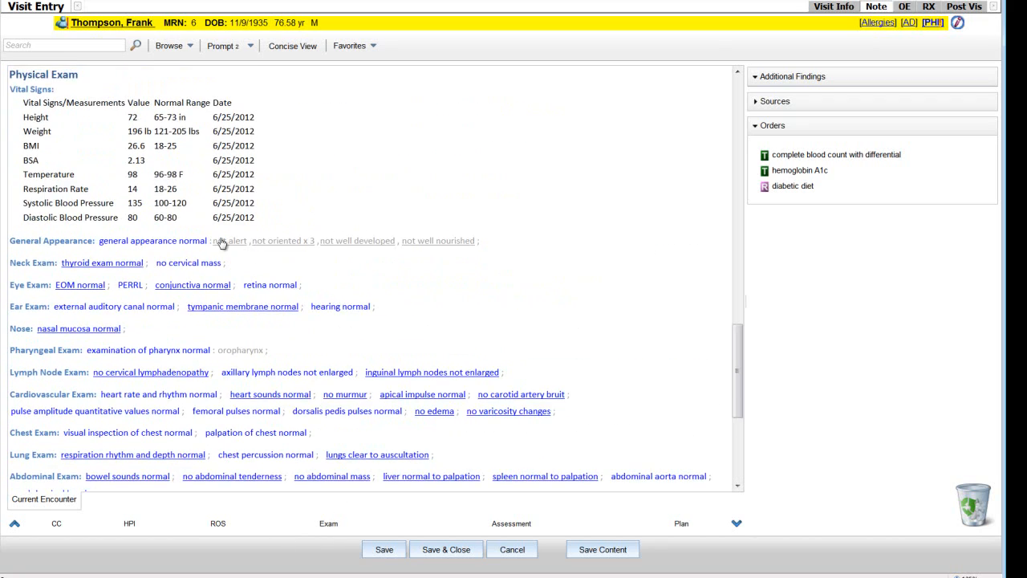
left_click(64, 75)
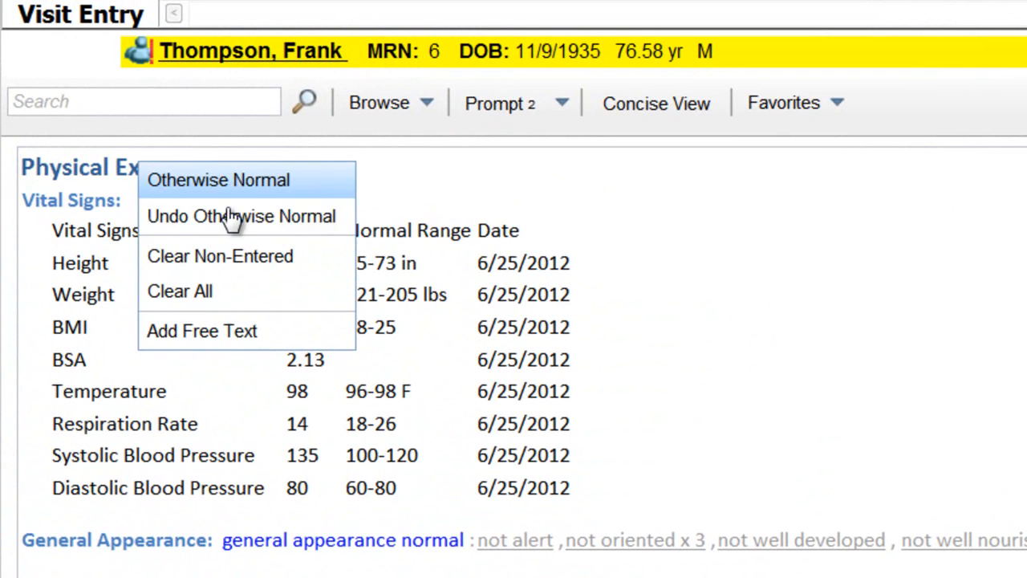
left_click(236, 332)
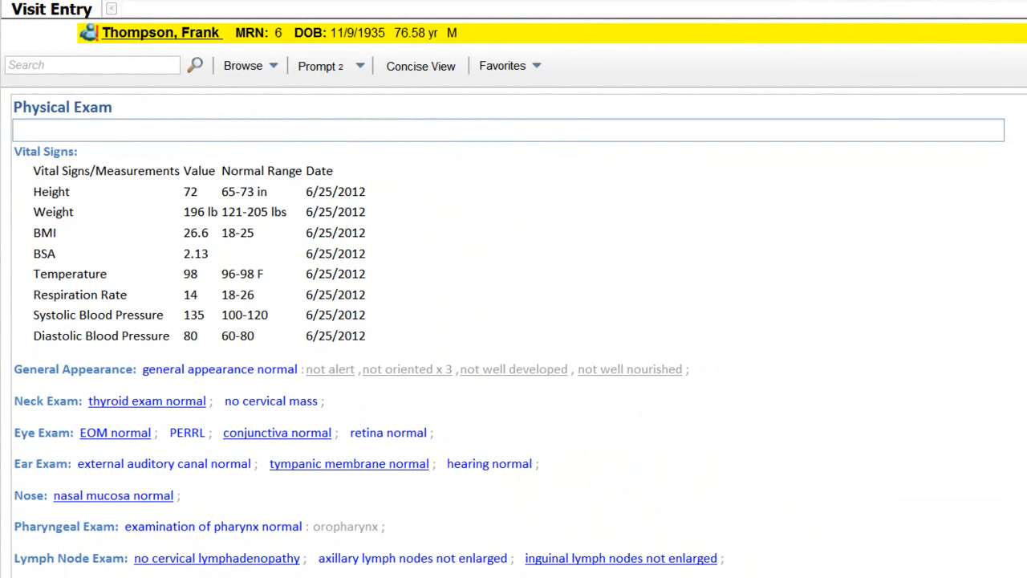
Show the visit note in Concise View and review its contents.
left_click(697, 535)
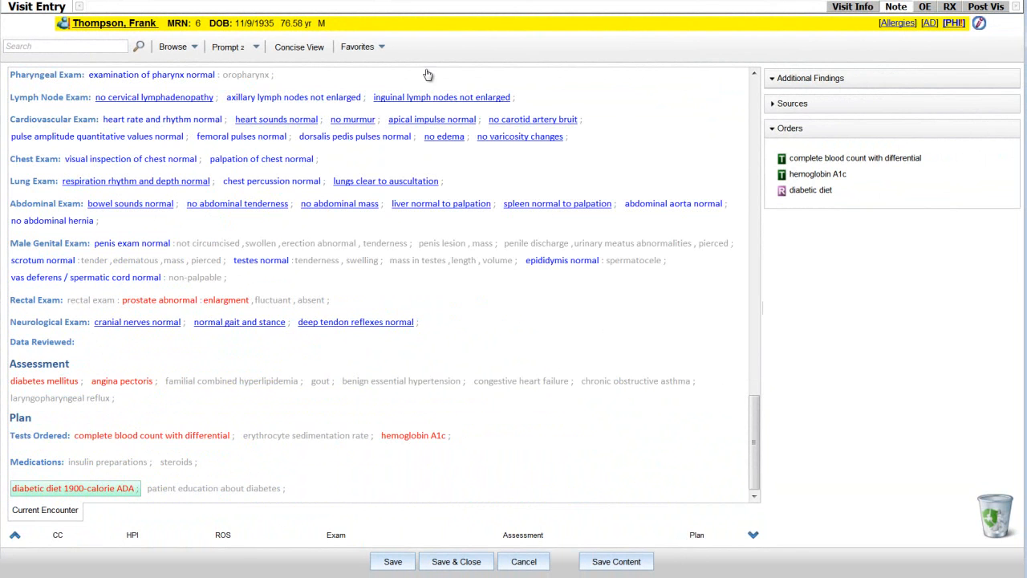
left_click(324, 49)
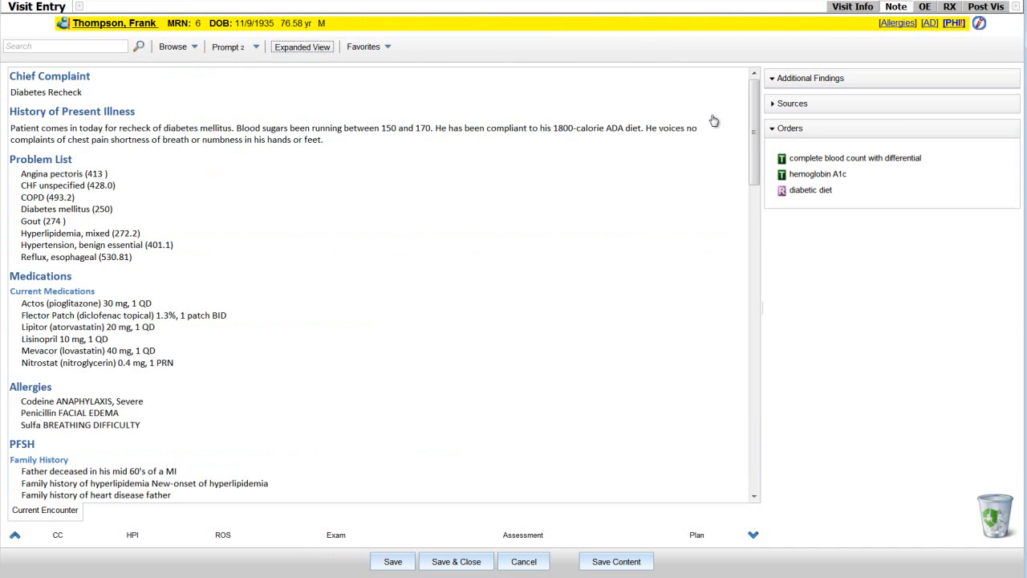
mouse_move(751, 124)
left_mouse_down()
mouse_move(754, 428)
mouse_move(752, 116)
left_mouse_up()
left_click(620, 563)
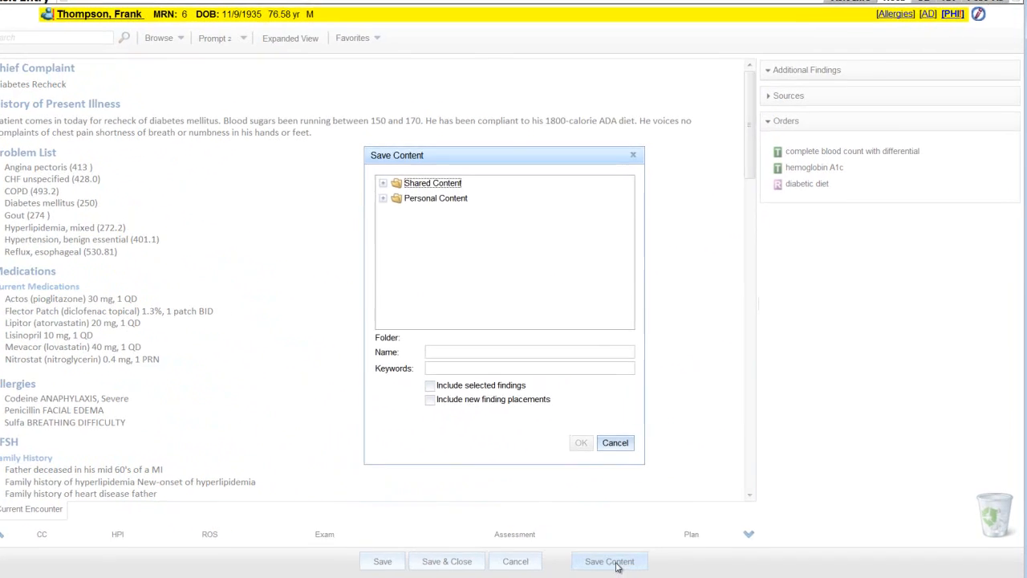
left_click(403, 204)
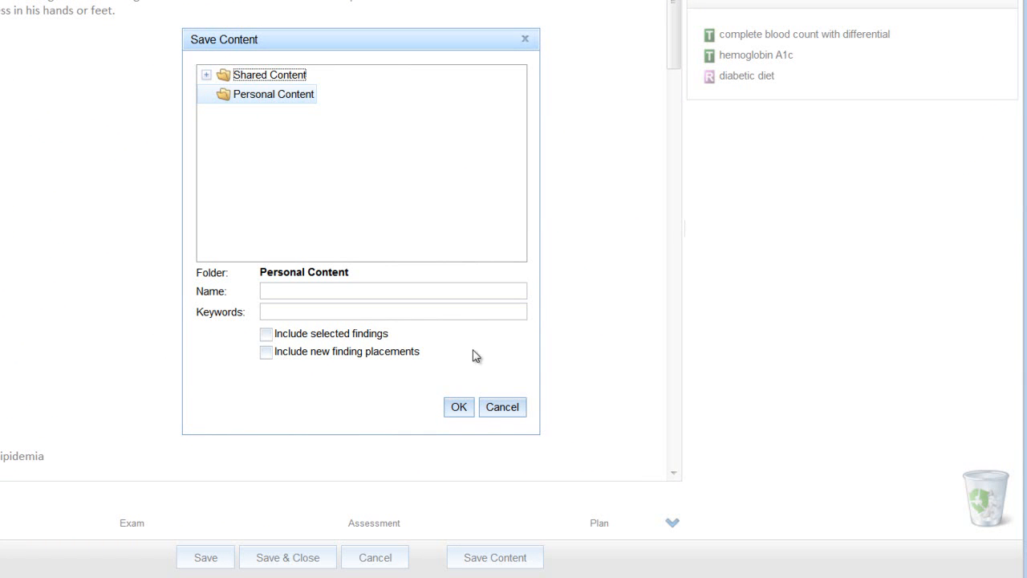
left_click(502, 407)
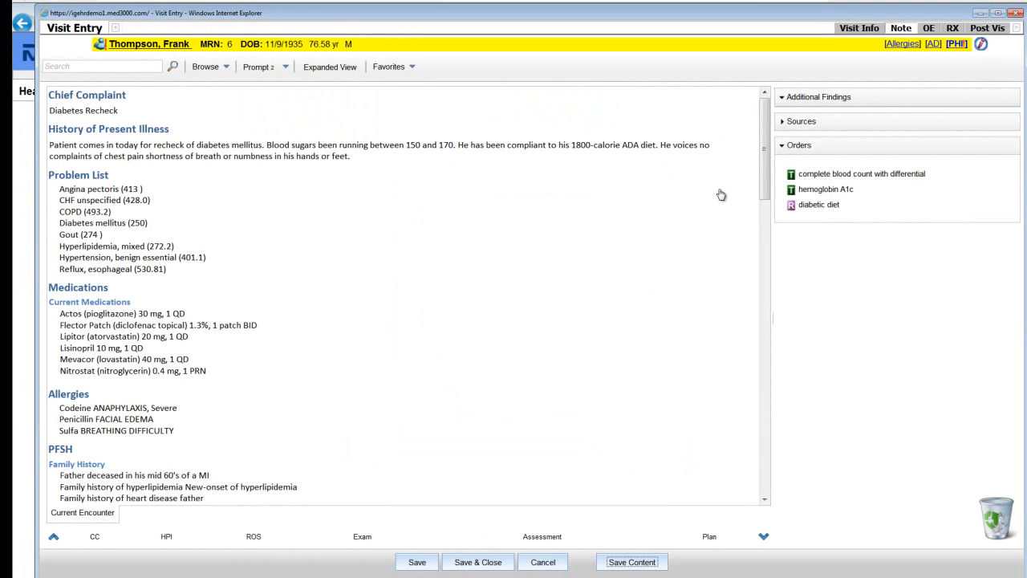
In Order Entry, add HbA1c (83036) and CBC w/diff (85025) from the Quippe Orders and process the lab order.
left_click(933, 33)
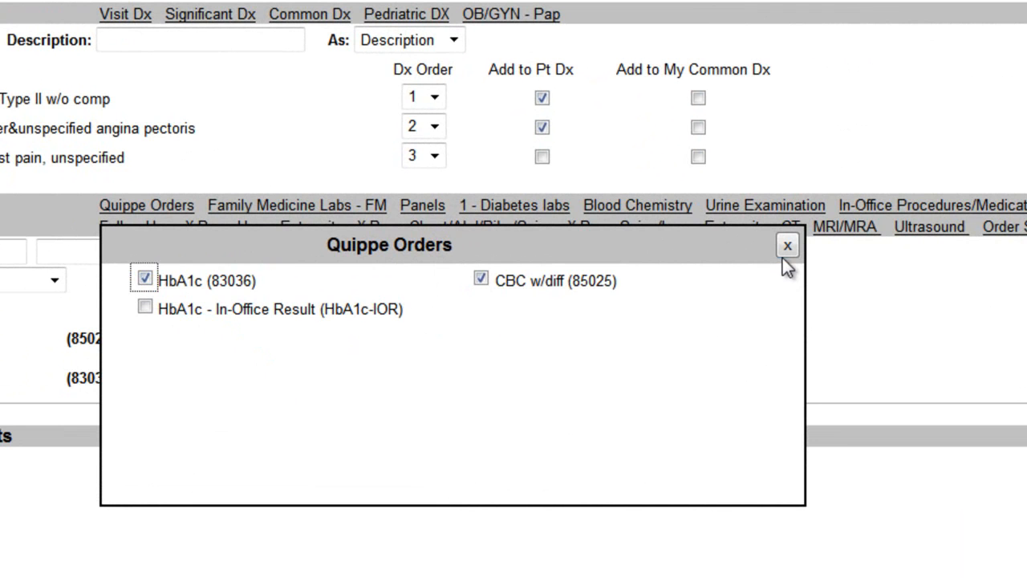
left_click(787, 245)
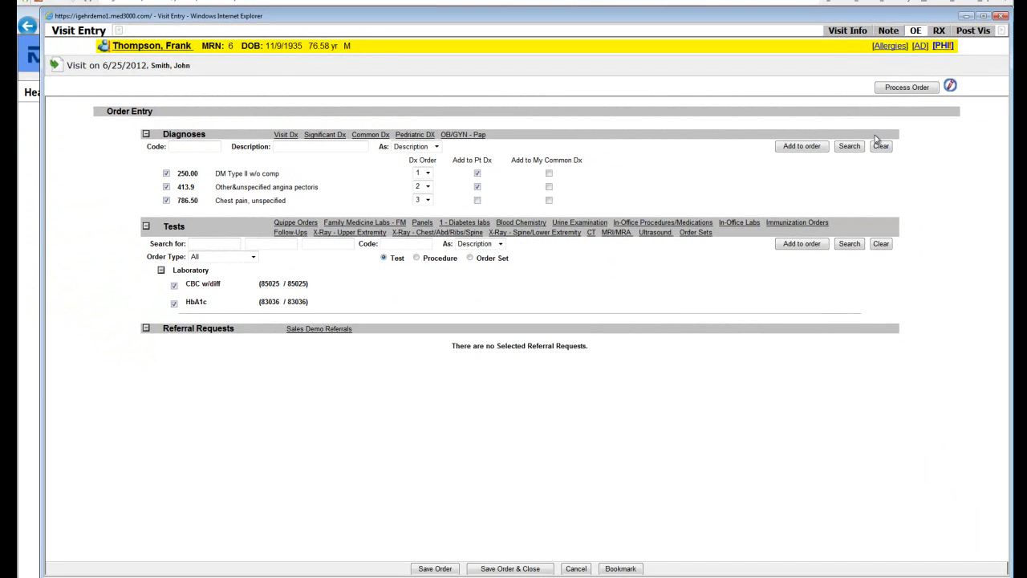
left_click(905, 90)
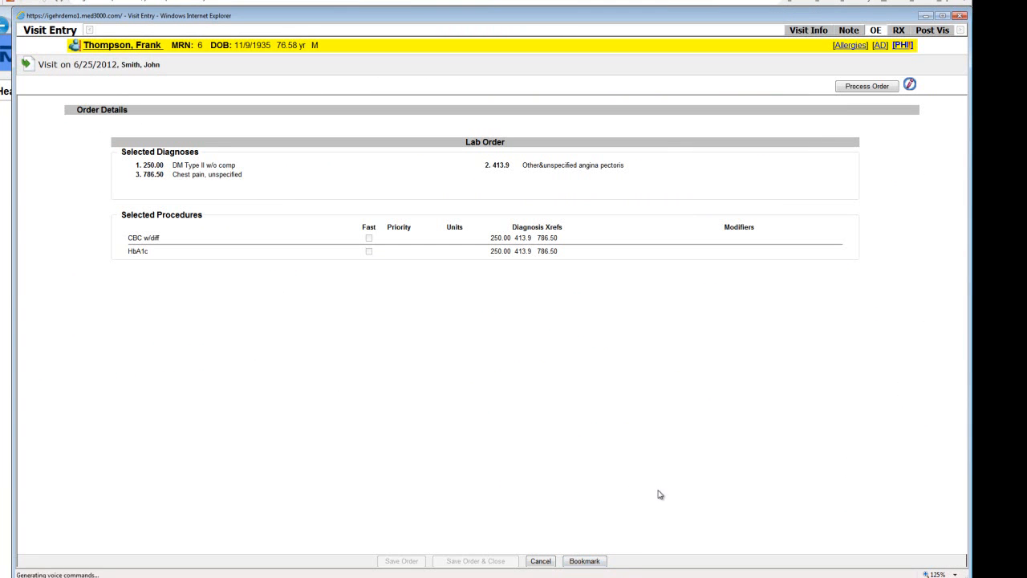
For the visit's prescription, look through the medication lists and select Actos (pioglitazone) 30 mg from the current medications.
left_click(901, 34)
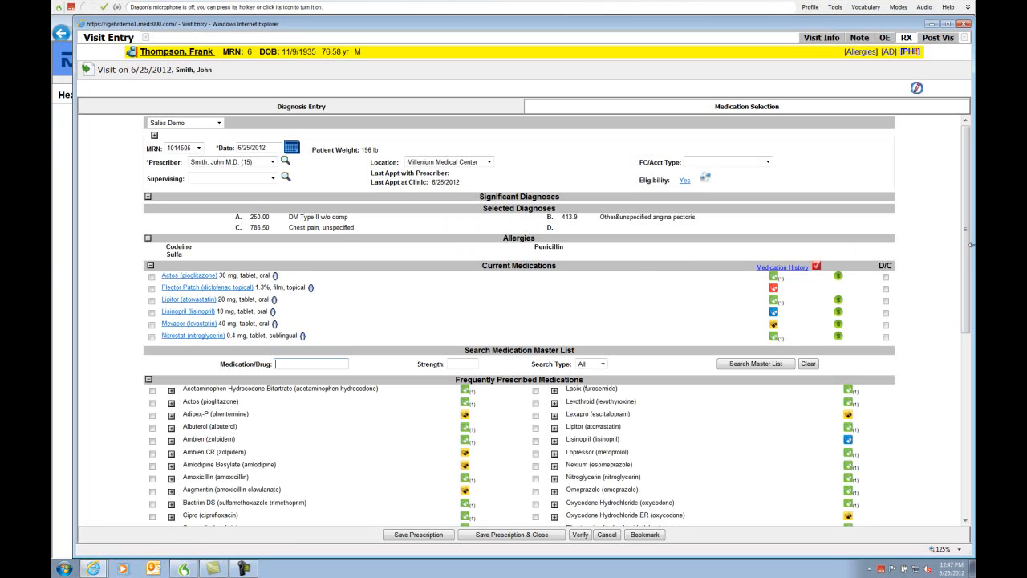
left_click_drag(967, 235, 964, 304)
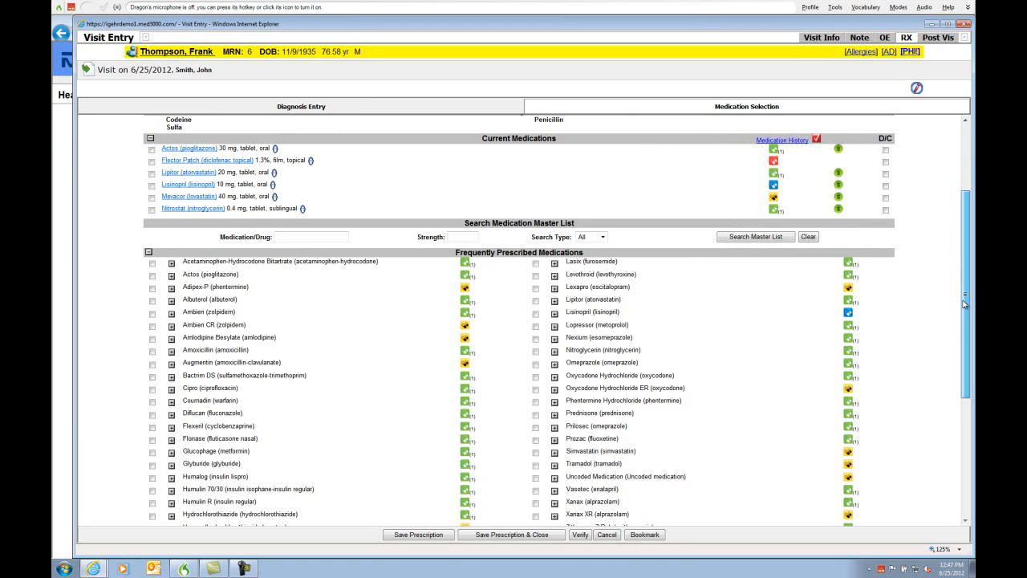
left_click_drag(964, 303, 962, 499)
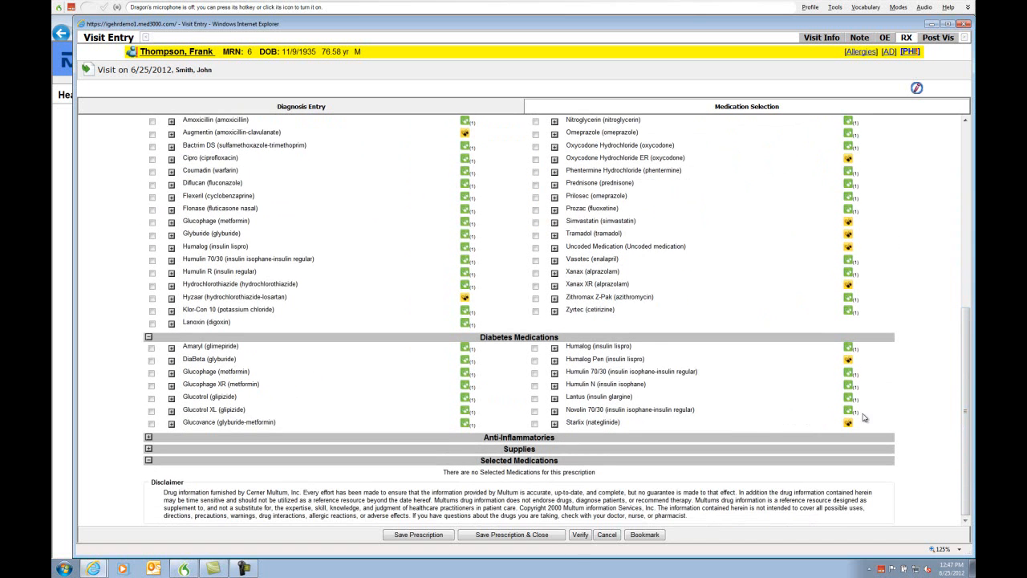
left_click_drag(968, 406, 969, 258)
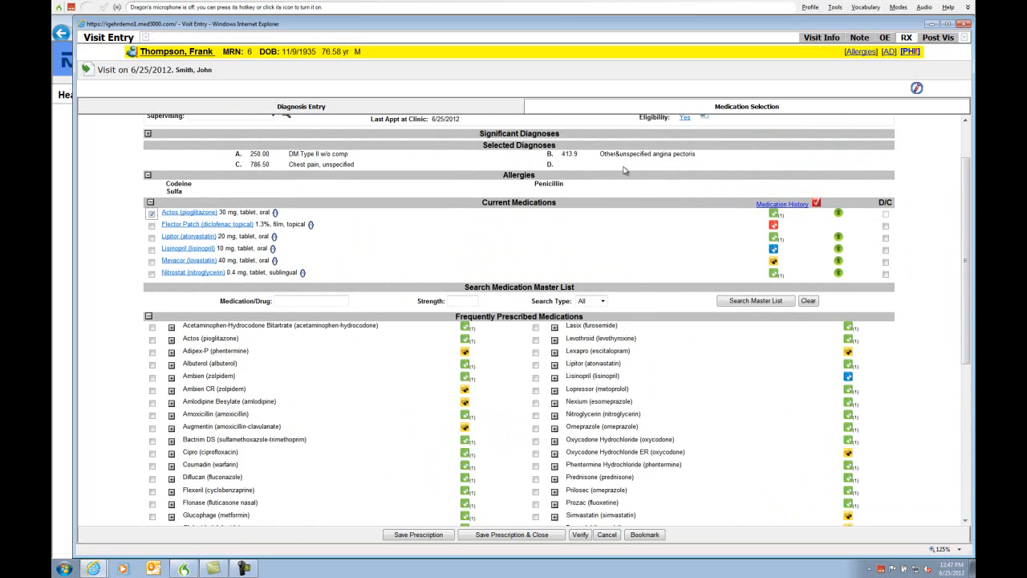
In the post-visit checklist, set the visit description to Multiple Med Problems.
left_click(936, 39)
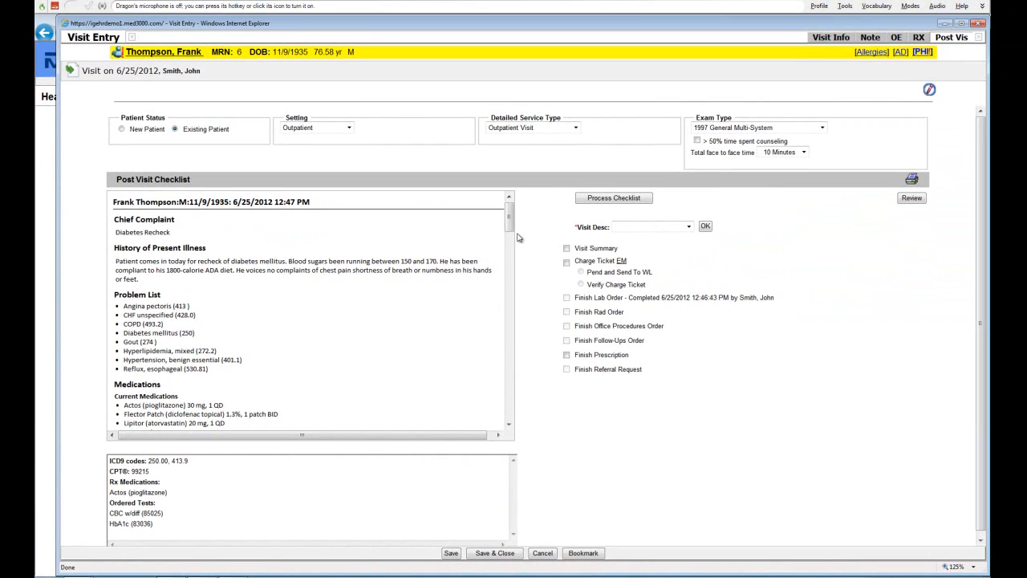
mouse_move(509, 226)
left_mouse_down()
mouse_move(510, 353)
mouse_move(514, 207)
left_mouse_up()
left_click(689, 227)
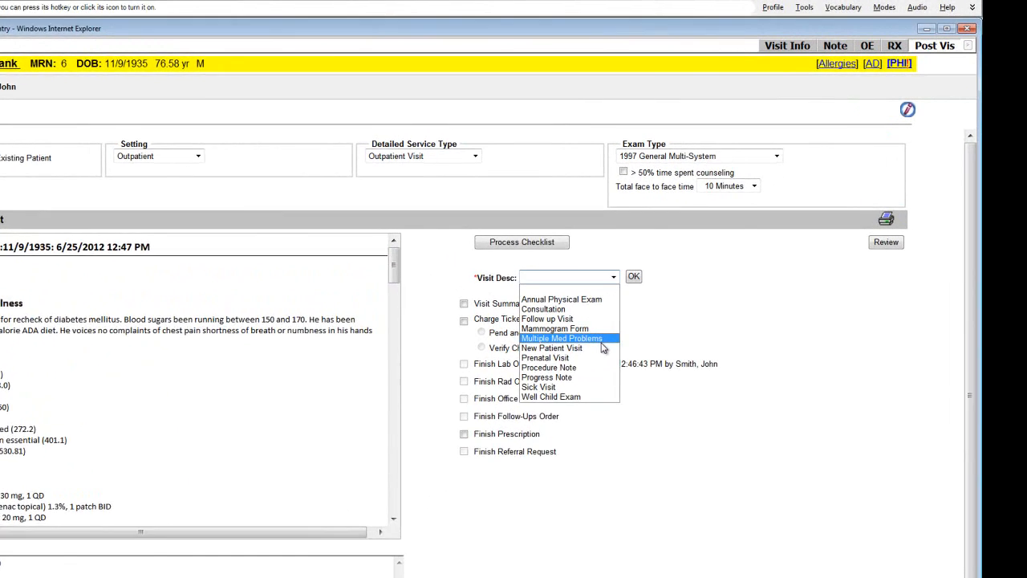
left_click(603, 341)
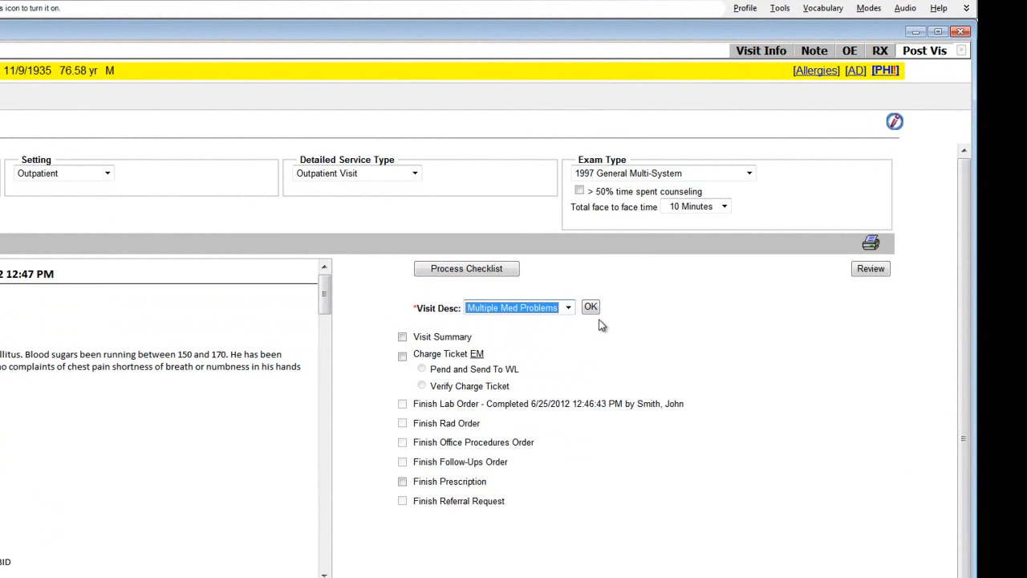
left_click(634, 276)
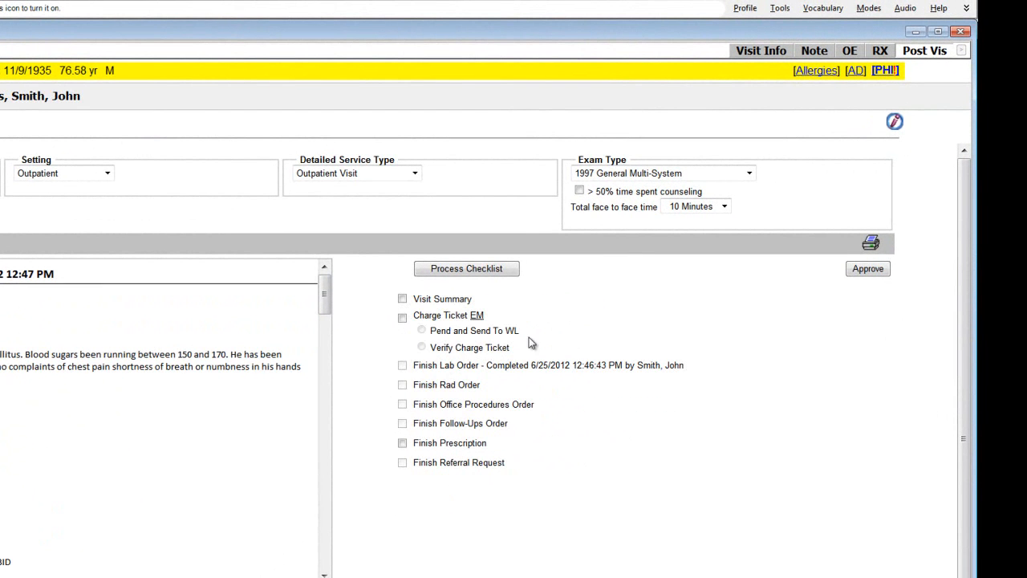
Process the post-visit checklist for Visit Summary, Charge Ticket and Finish Prescription, and complete the charge ticket.
left_click(403, 299)
left_click(402, 317)
left_click(402, 442)
left_click(502, 270)
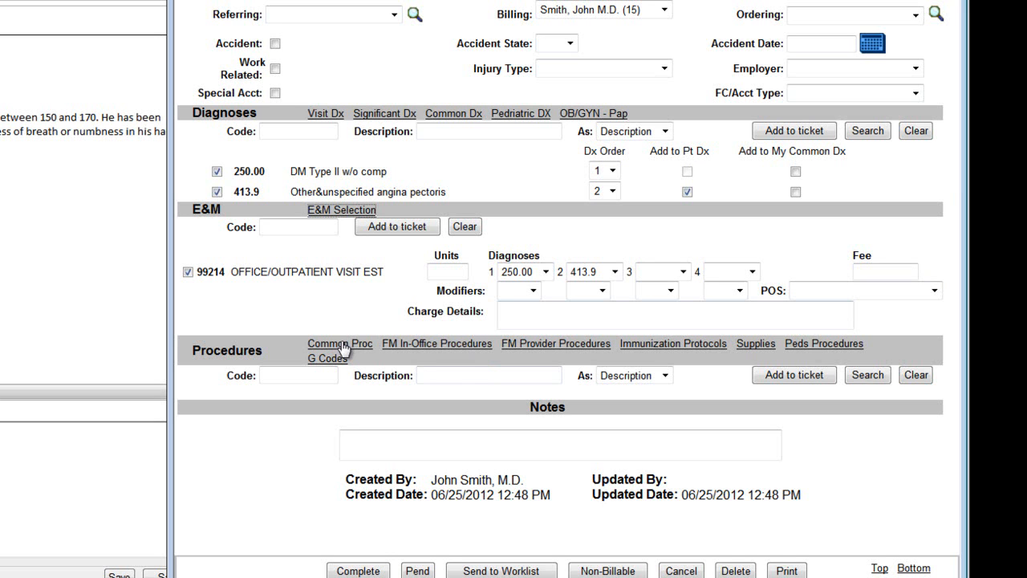
left_click(358, 571)
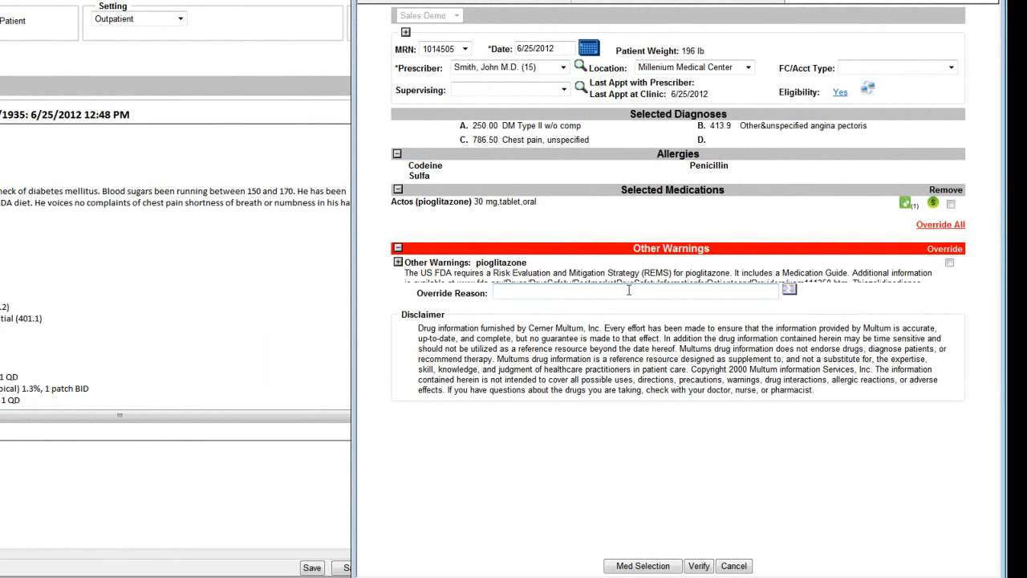
Override the pioglitazone warning on the Actos prescription and process the prescription with an electronic signature.
left_click(397, 263)
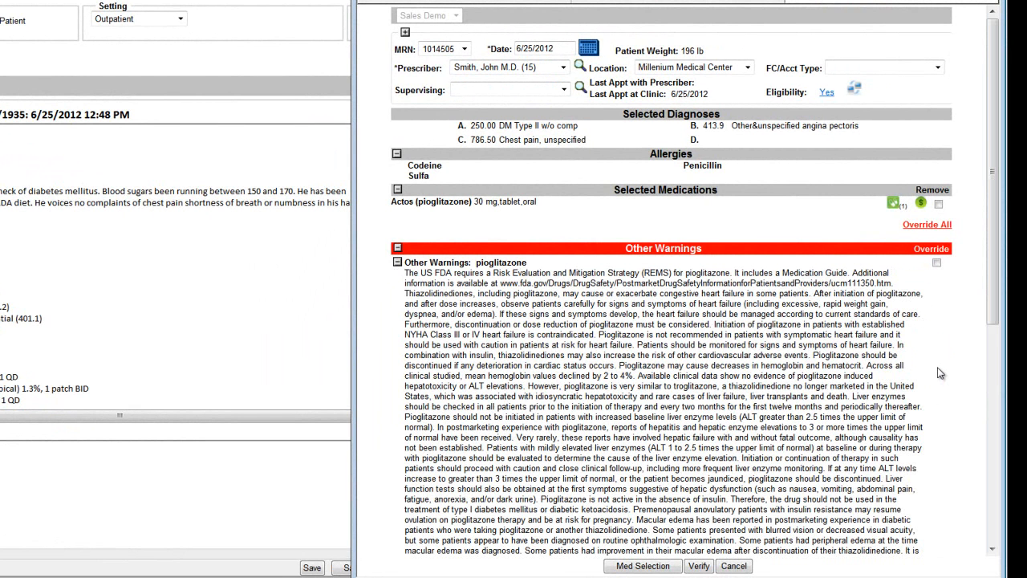
left_click(924, 225)
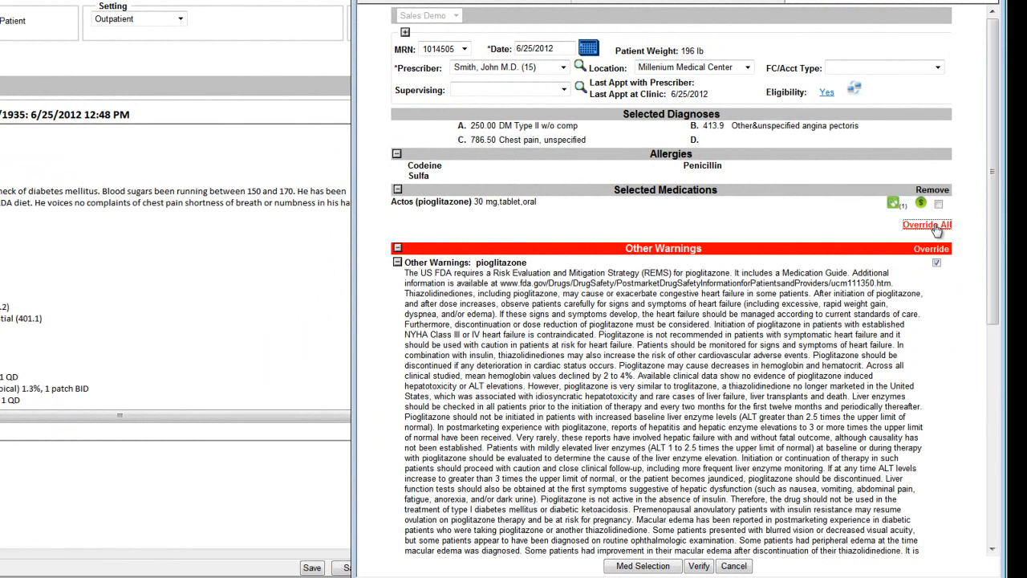
left_click(699, 567)
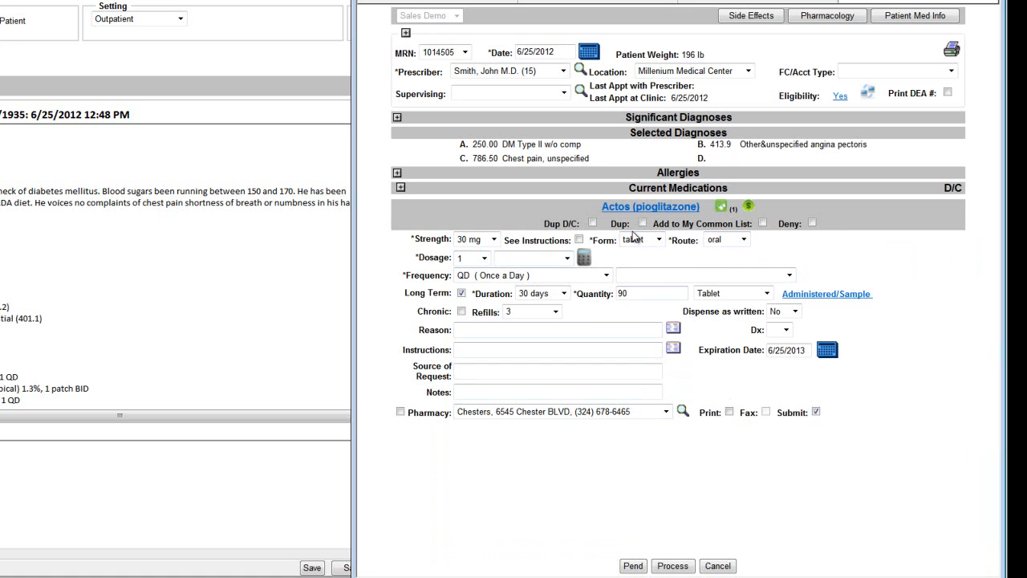
left_click(673, 566)
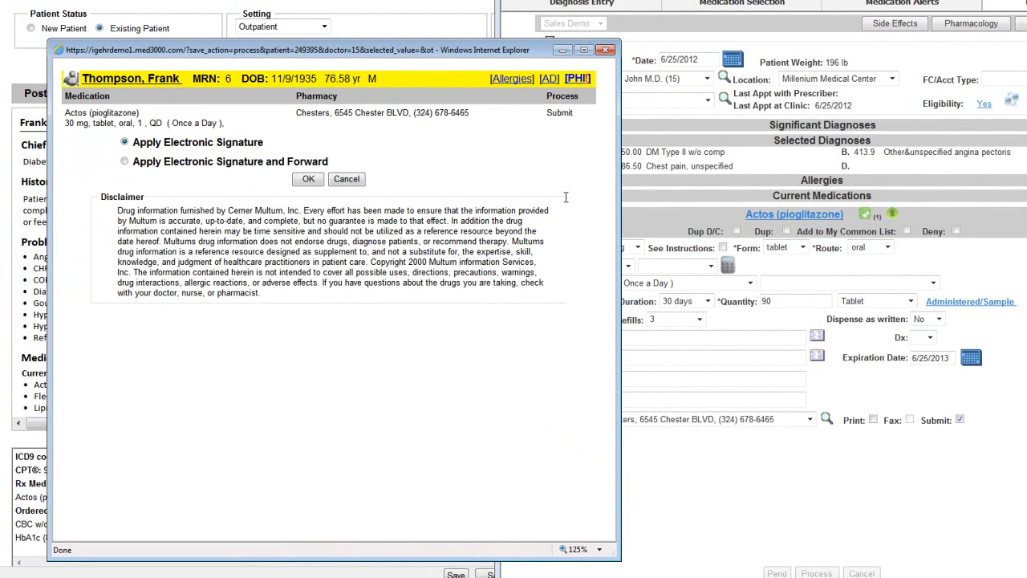
left_click(313, 181)
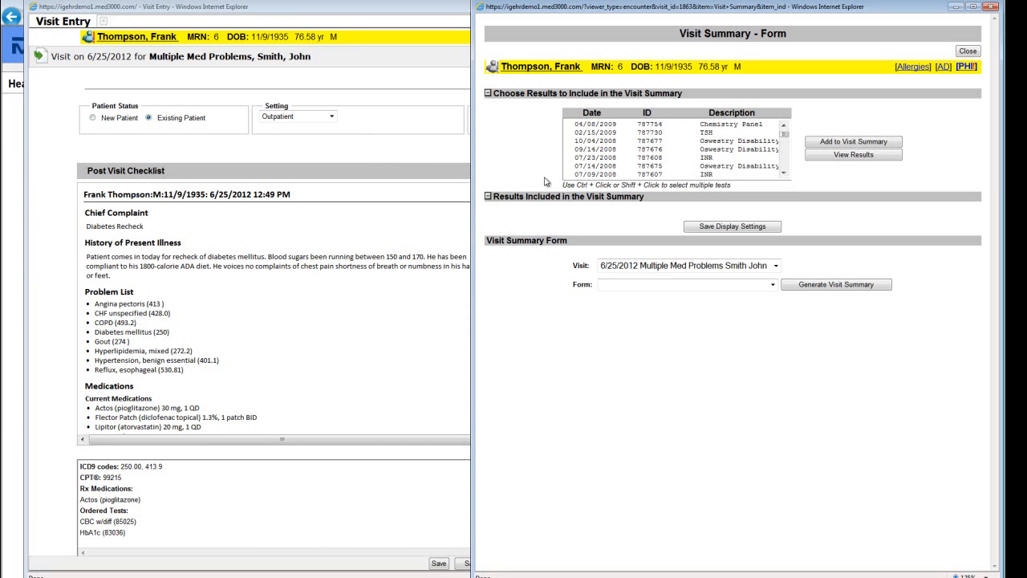
Add the 02/15/2009 TSH result to the visit summary and generate it with the Visit Summary form.
left_click(612, 133)
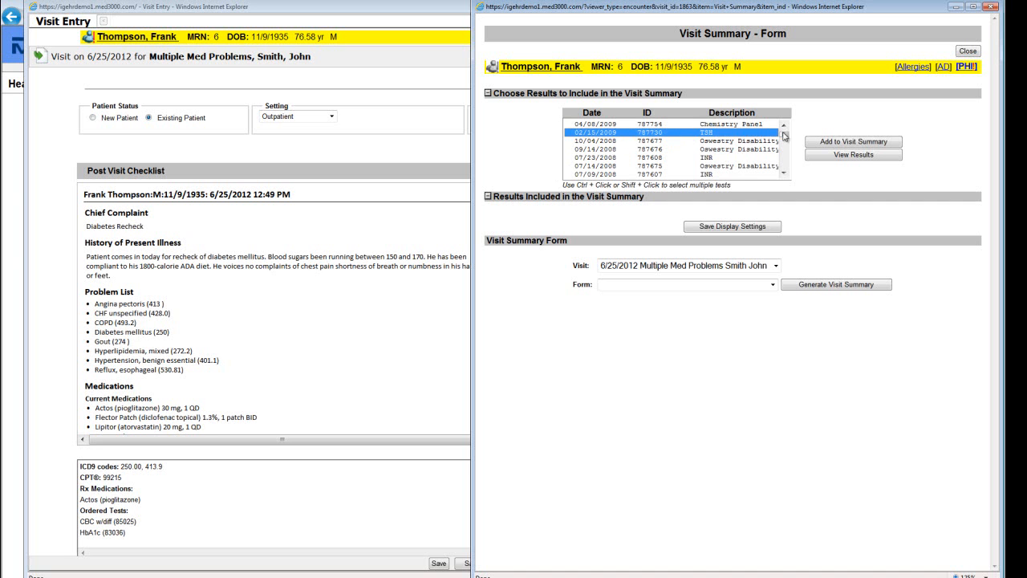
left_click(849, 142)
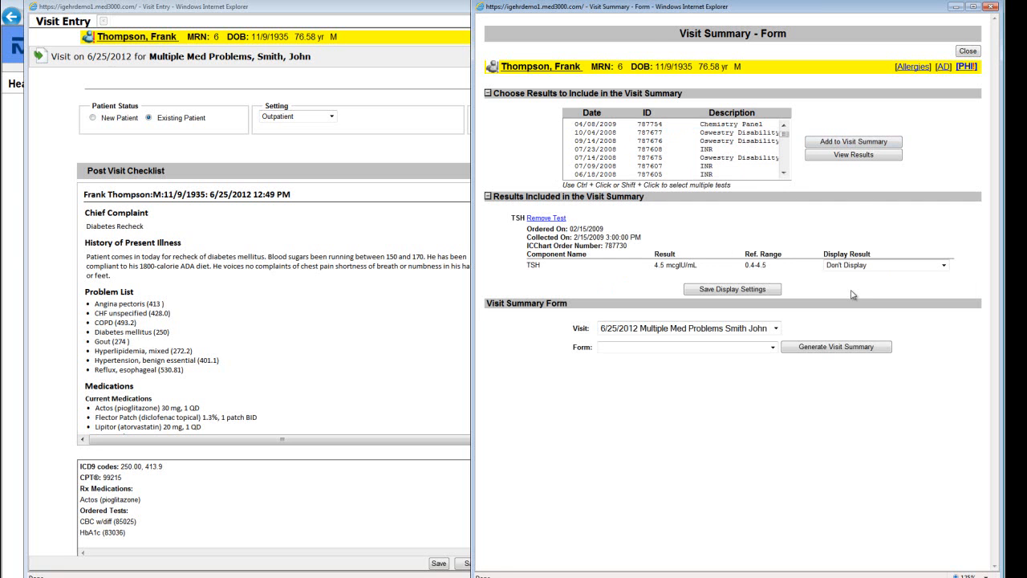
left_click(773, 349)
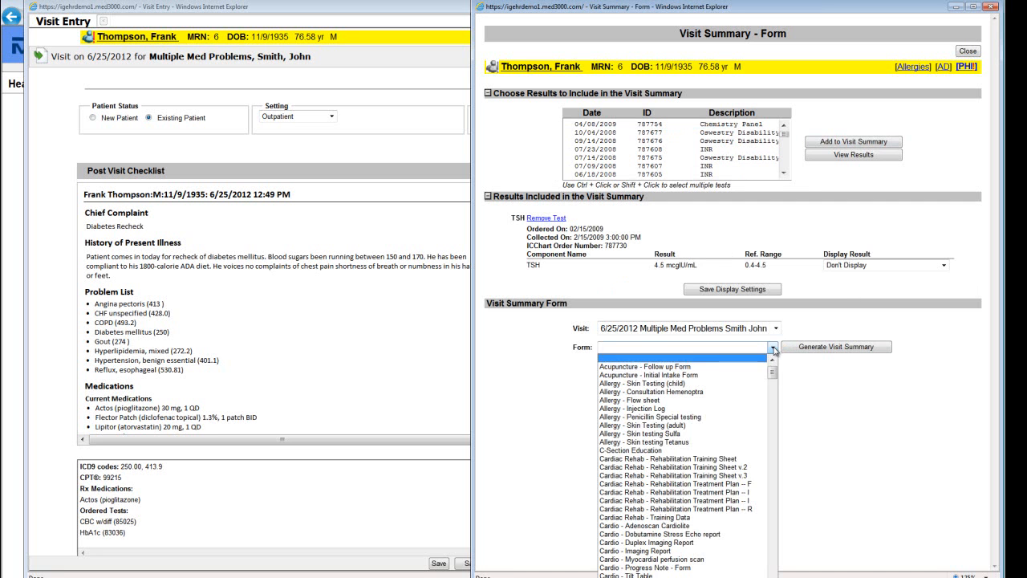
key("v")
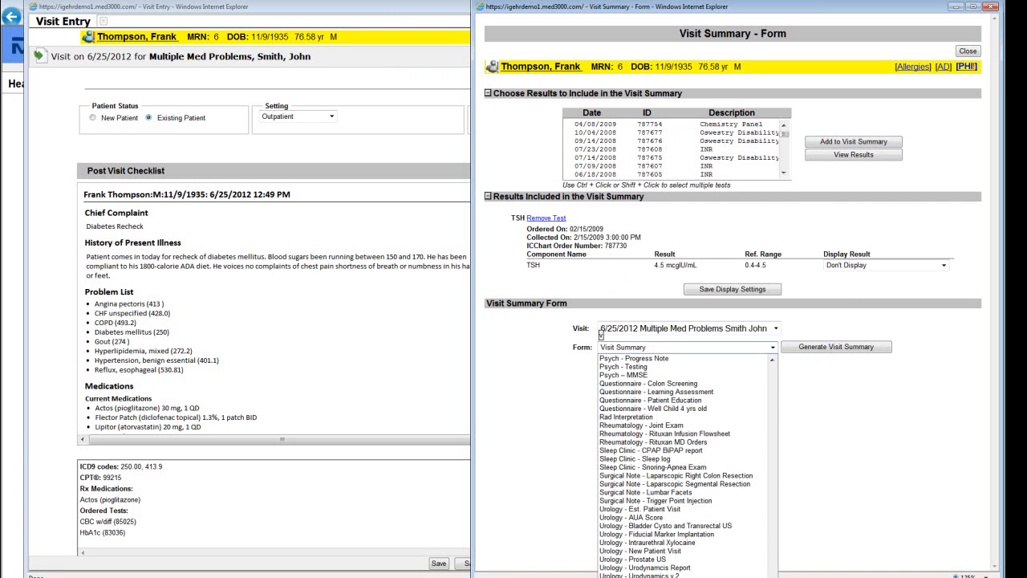
left_click(842, 491)
left_click(841, 348)
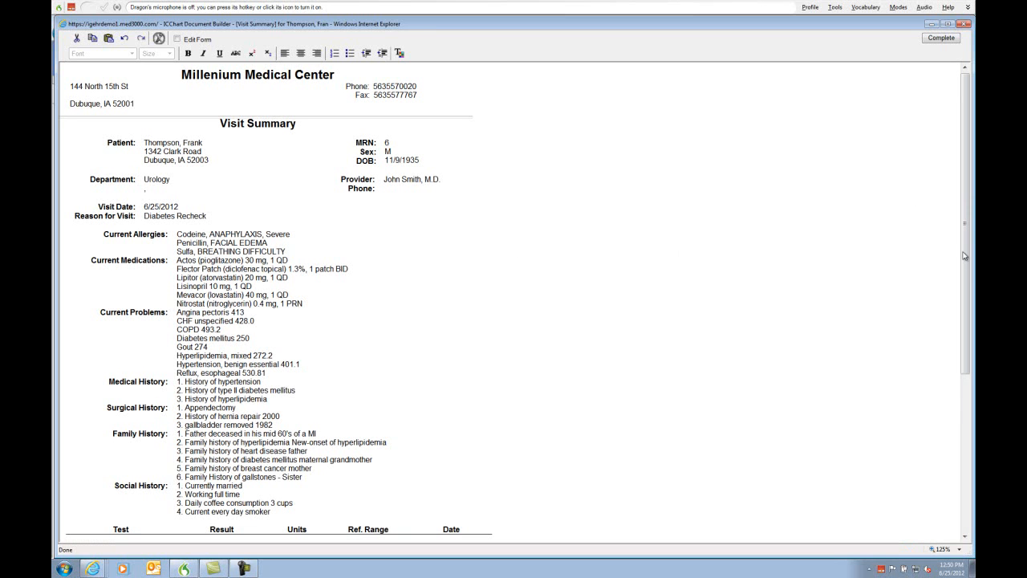
Review and complete the generated visit summary, signing it, saving it to the patient chart and sending it to the worklist.
left_click_drag(966, 537, 966, 538)
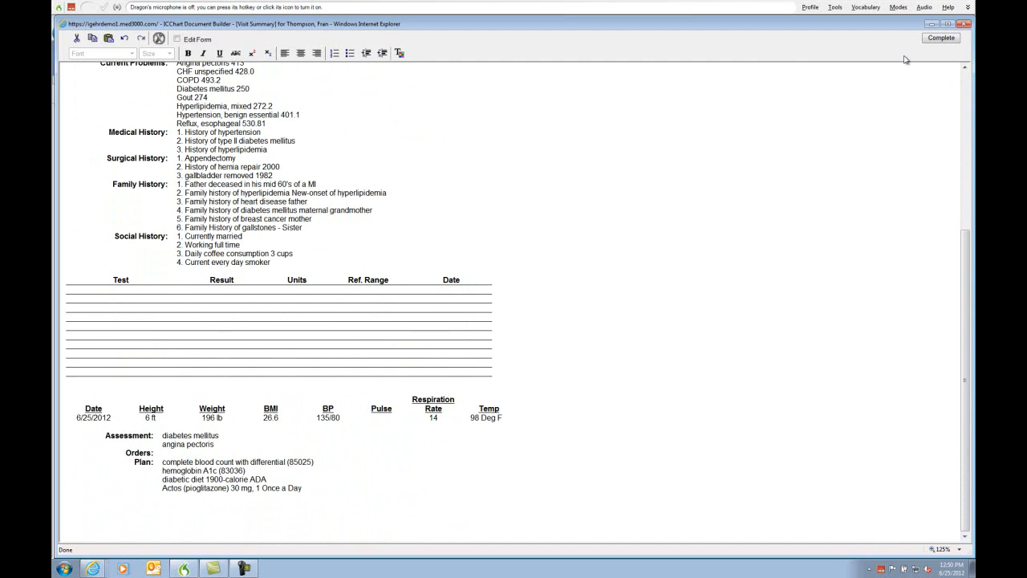
left_click(941, 38)
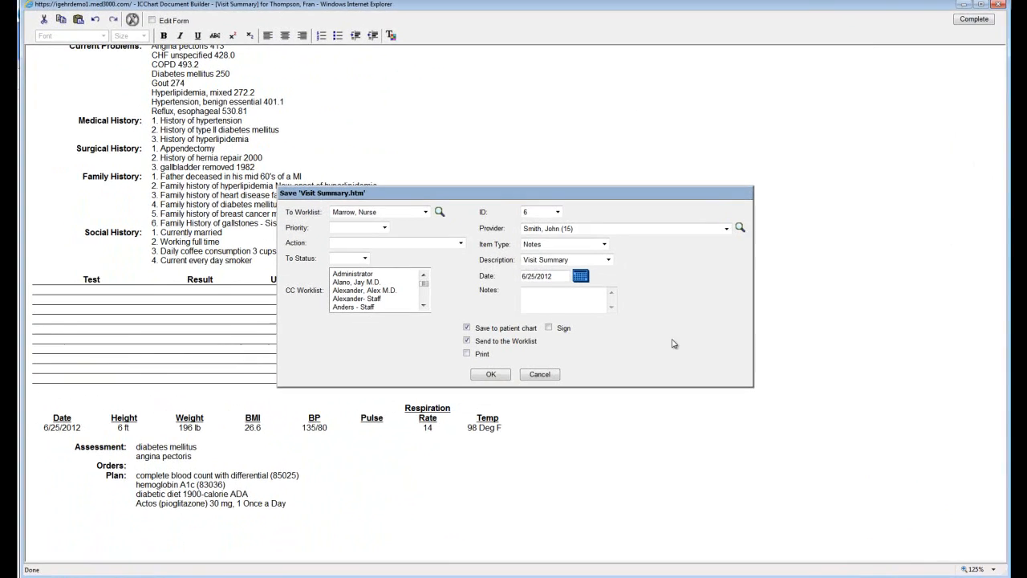
left_click(581, 361)
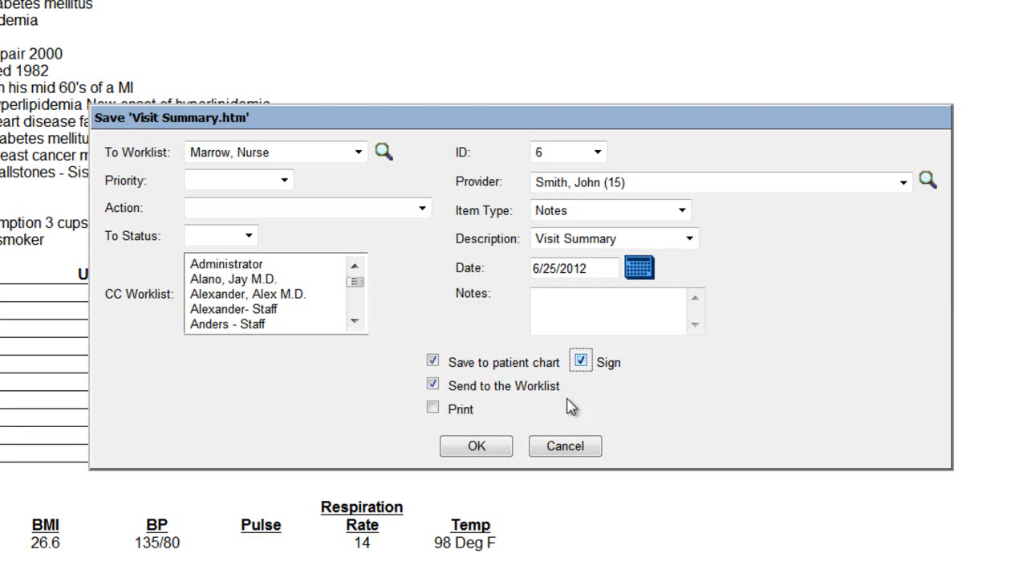
left_click(470, 451)
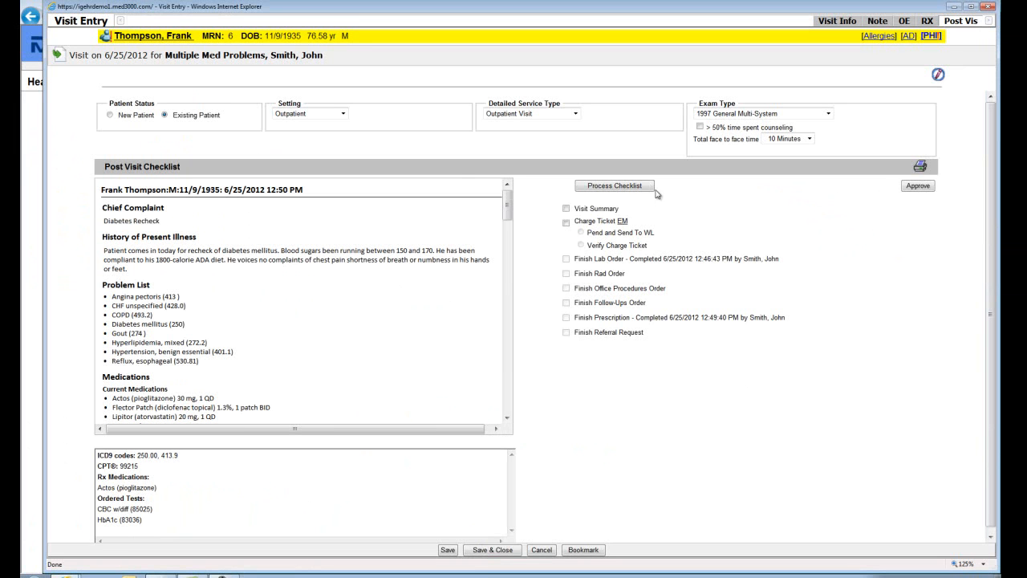
Approve the 6/25/2012 visit, then save and close it without adding any copy recipients.
left_click(918, 186)
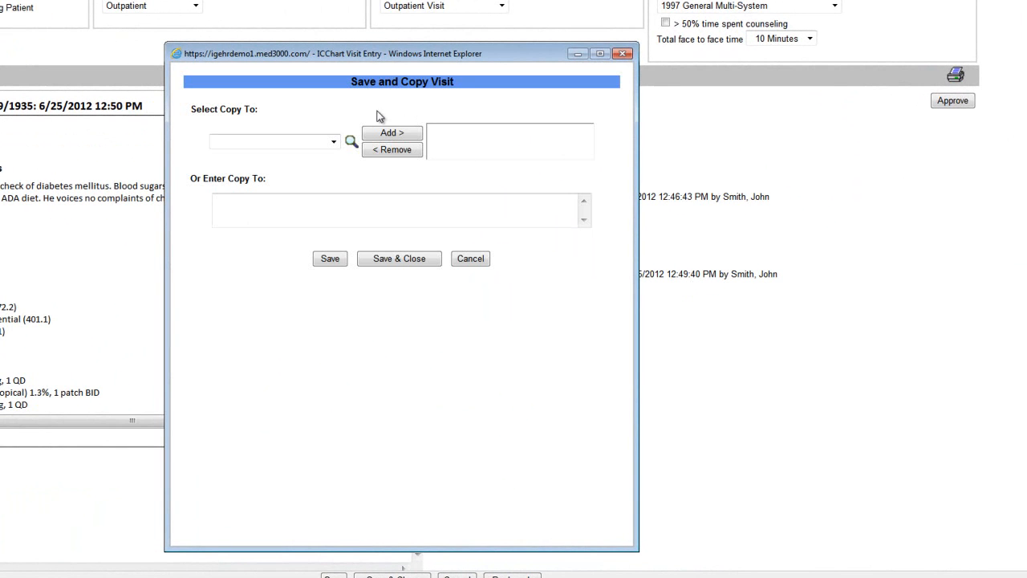
left_click(334, 143)
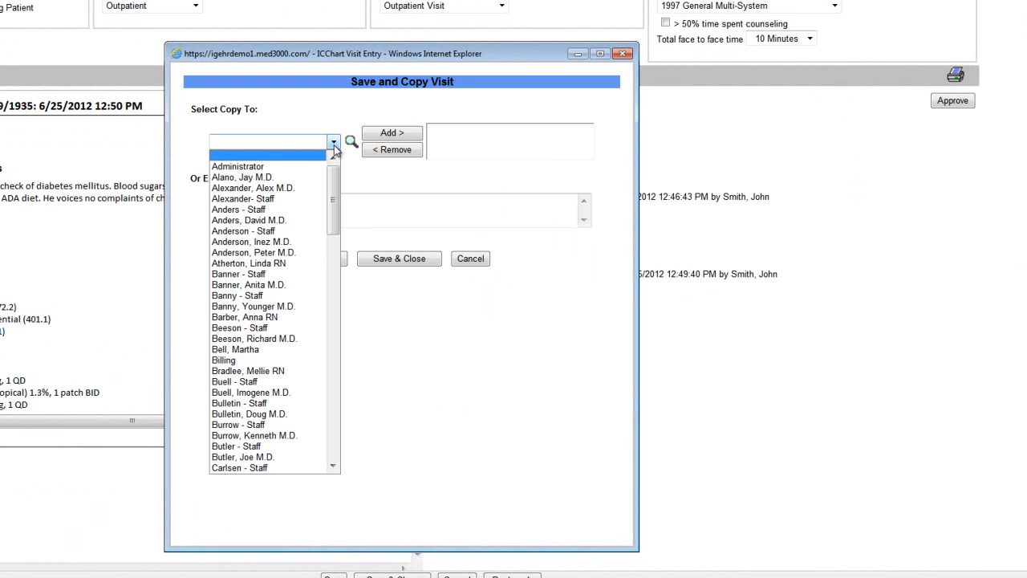
left_click(437, 393)
left_click(408, 260)
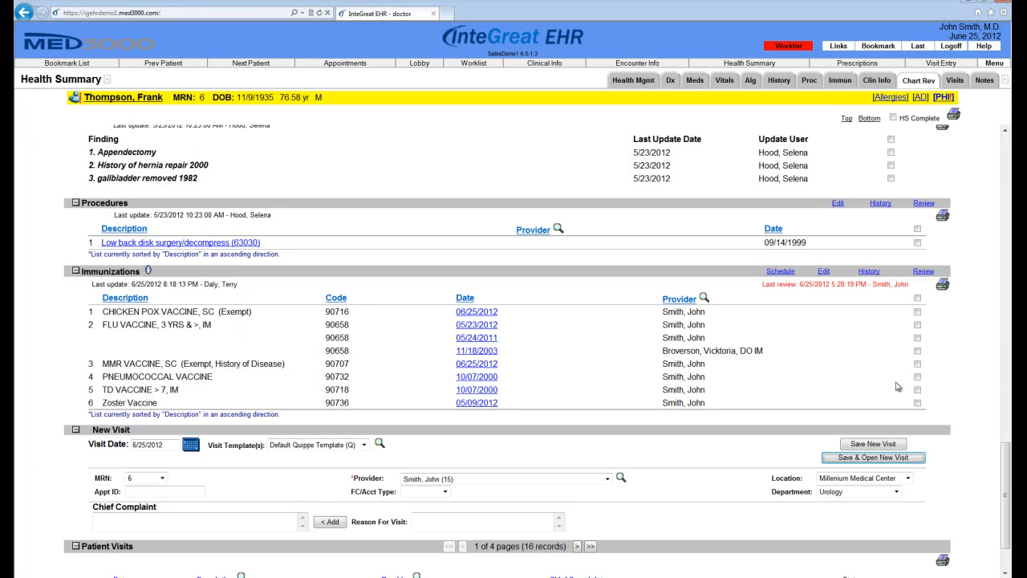
Open the 06/25/2012 Multiple Med Problems visit from the patient's visit list, review its completed note through to the Plan, and close it.
left_click_drag(1008, 472, 1009, 492)
mouse_move(419, 498)
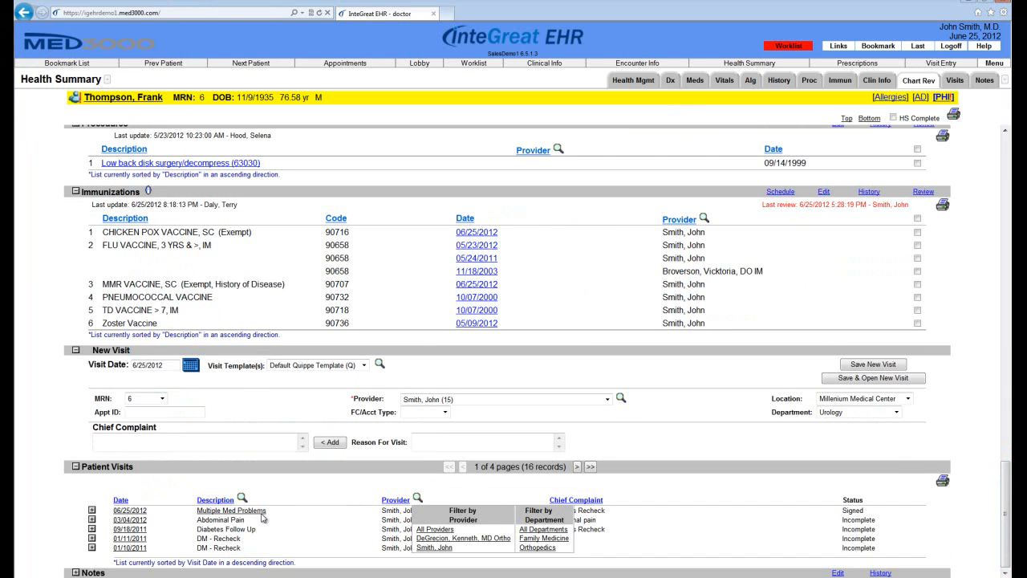
left_click(135, 511)
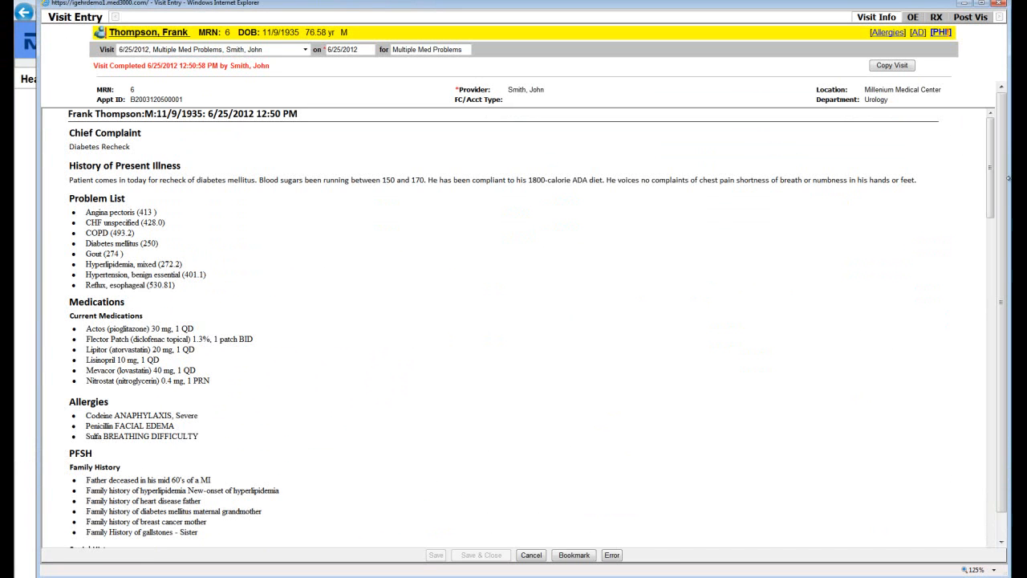
left_click_drag(991, 178, 1004, 499)
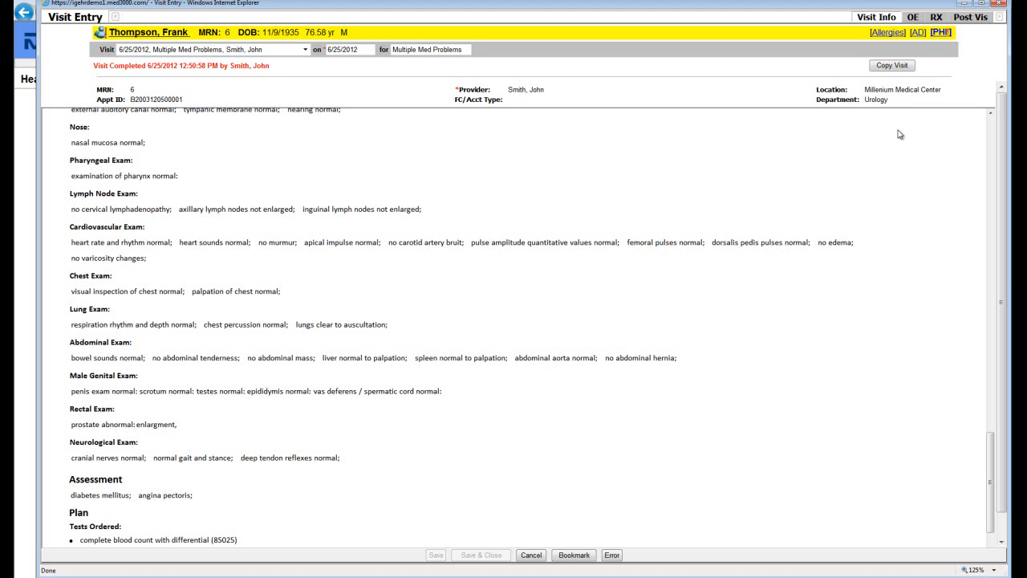
left_click(999, 4)
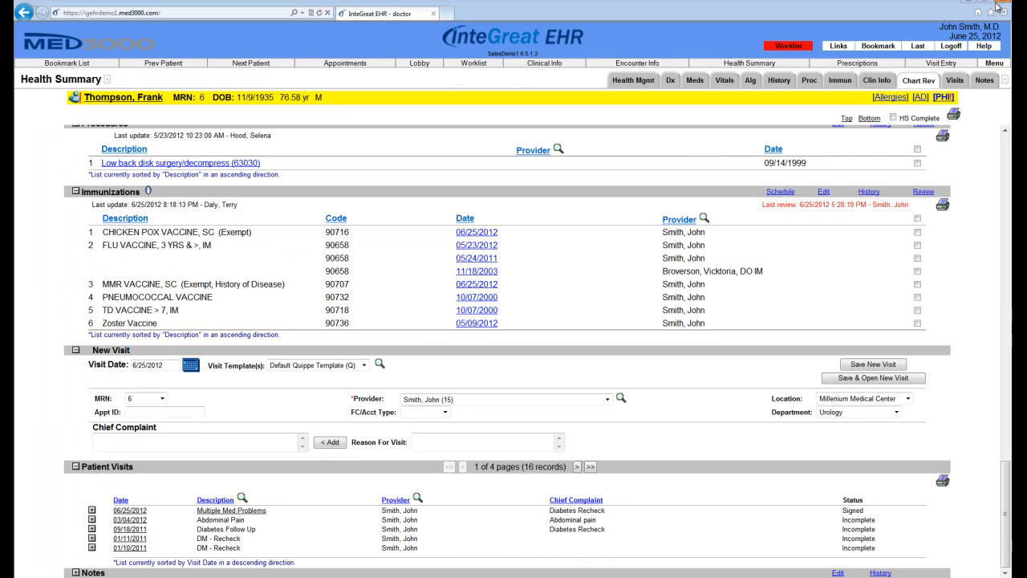
left_click_drag(1009, 487, 1007, 471)
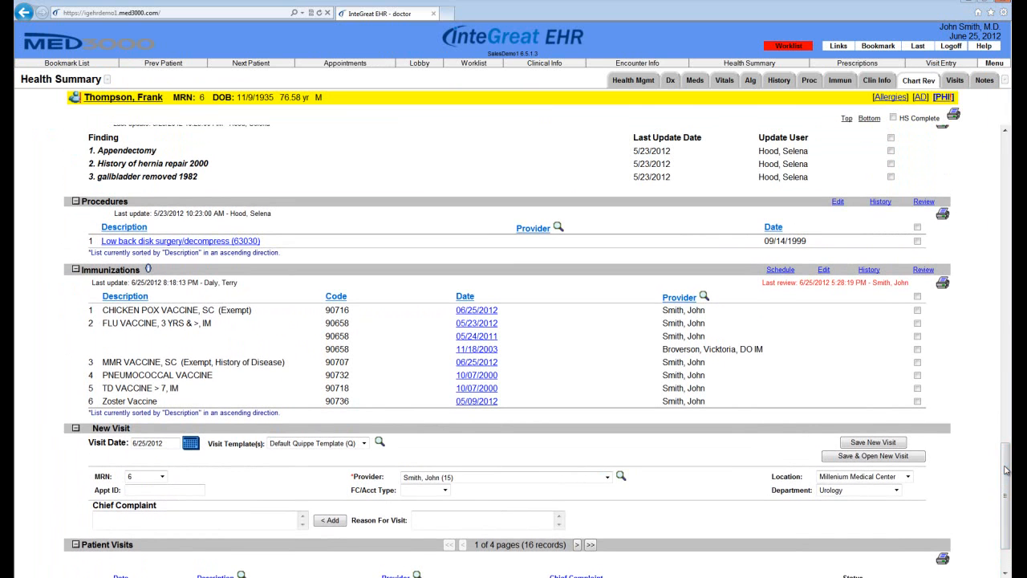